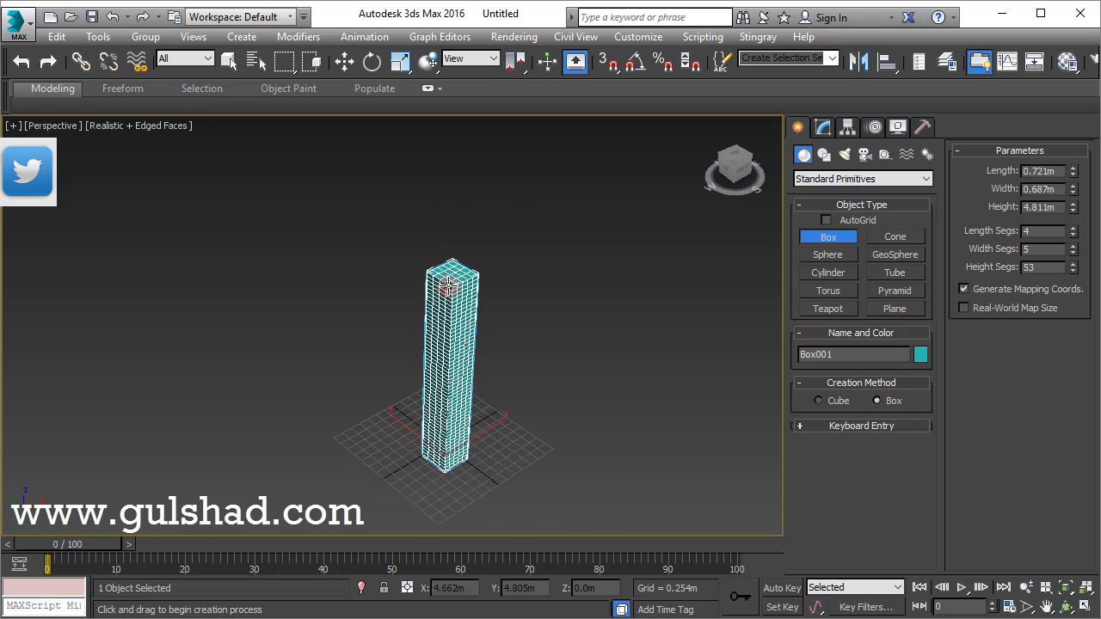
Step: Set the box's length and width segments to 10 each and its height segments to 50
scroll(448, 252, "up", 4)
left_click_drag(1074, 232, 1073, 225)
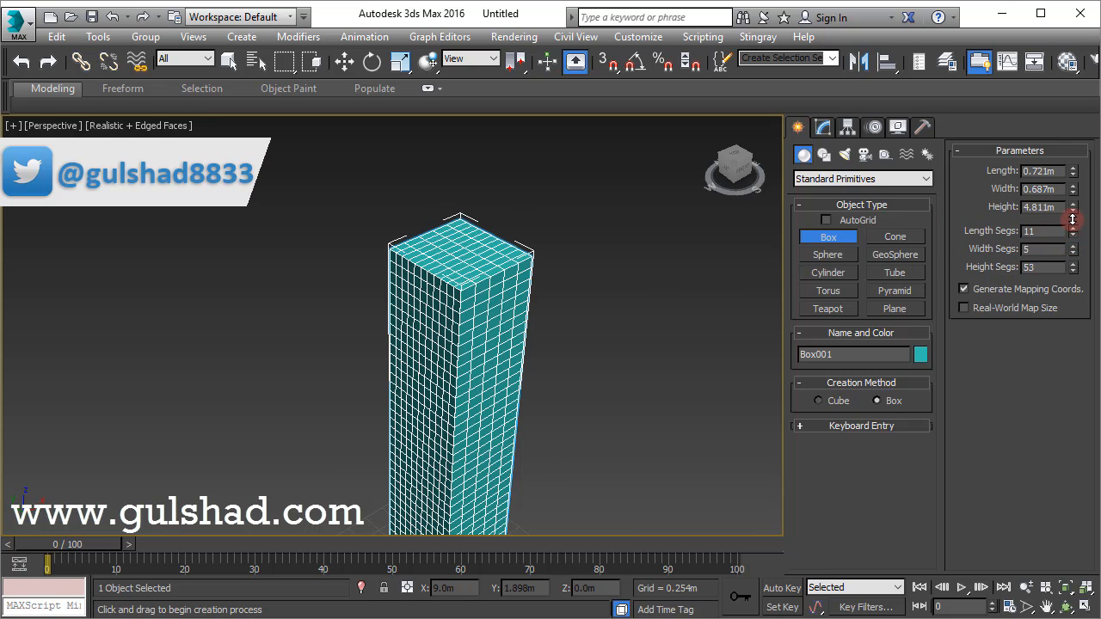
left_click(1072, 246)
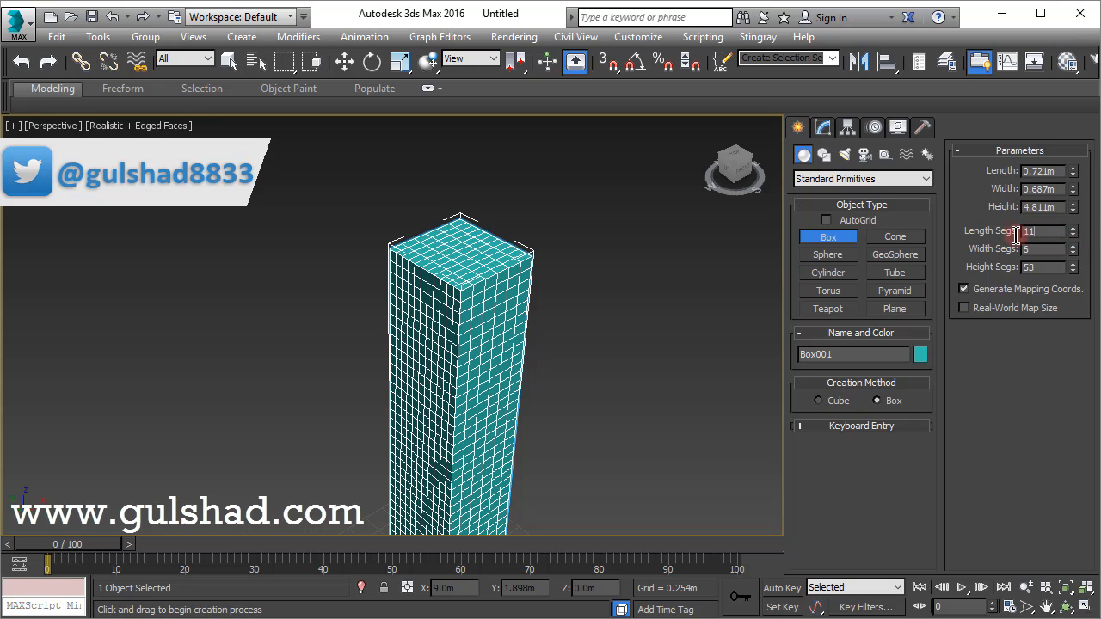
type("10")
key("Tab")
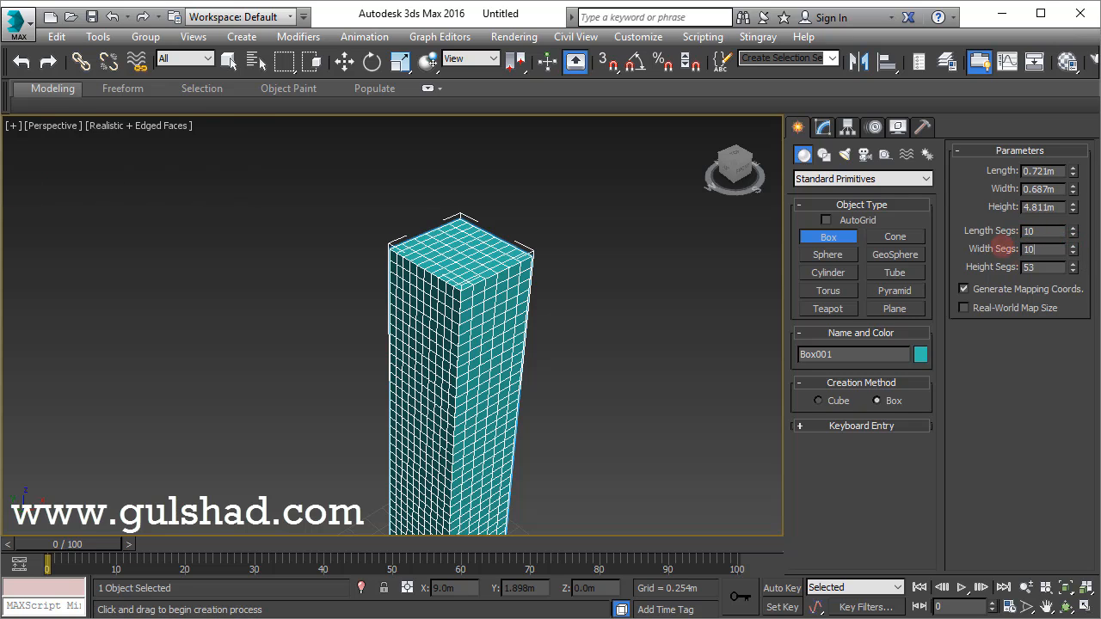
type("10")
left_click(1048, 269)
left_click_drag(1054, 270, 1010, 270)
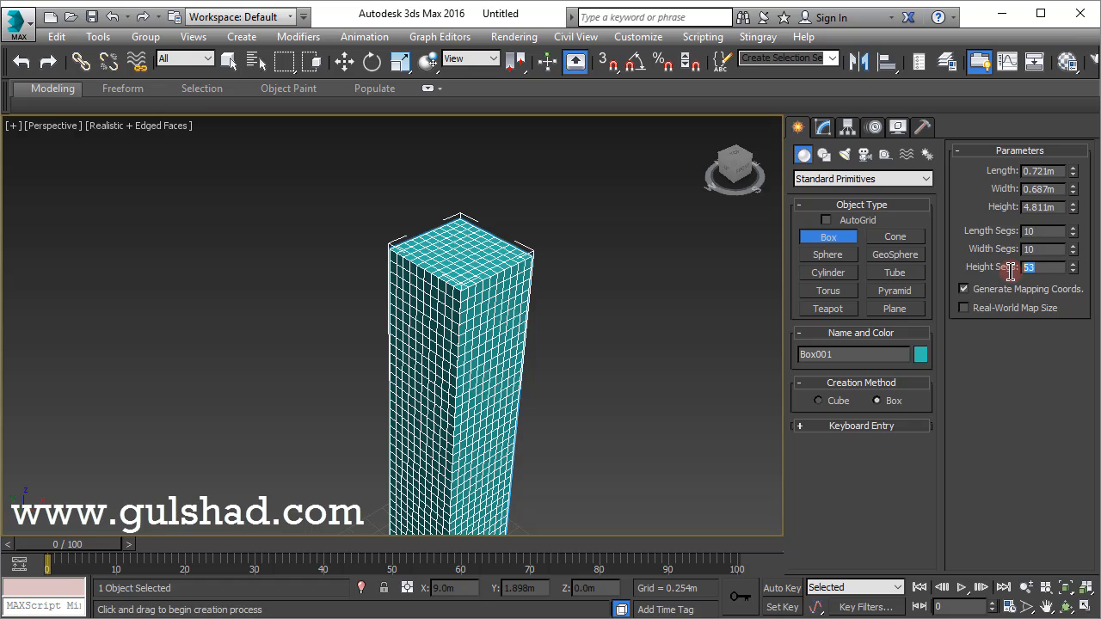
key("Return")
Step: Apply a Bend modifier to the box
scroll(555, 353, "down", 4)
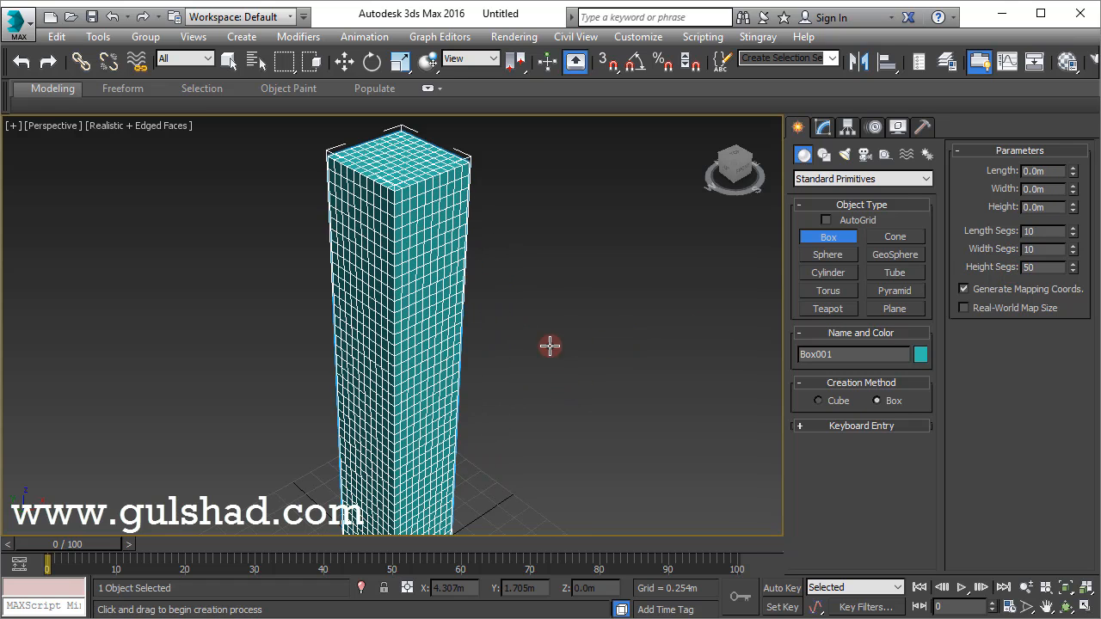
middle_click_drag(550, 363, 552, 284, "alt")
scroll(484, 364, "up", 3)
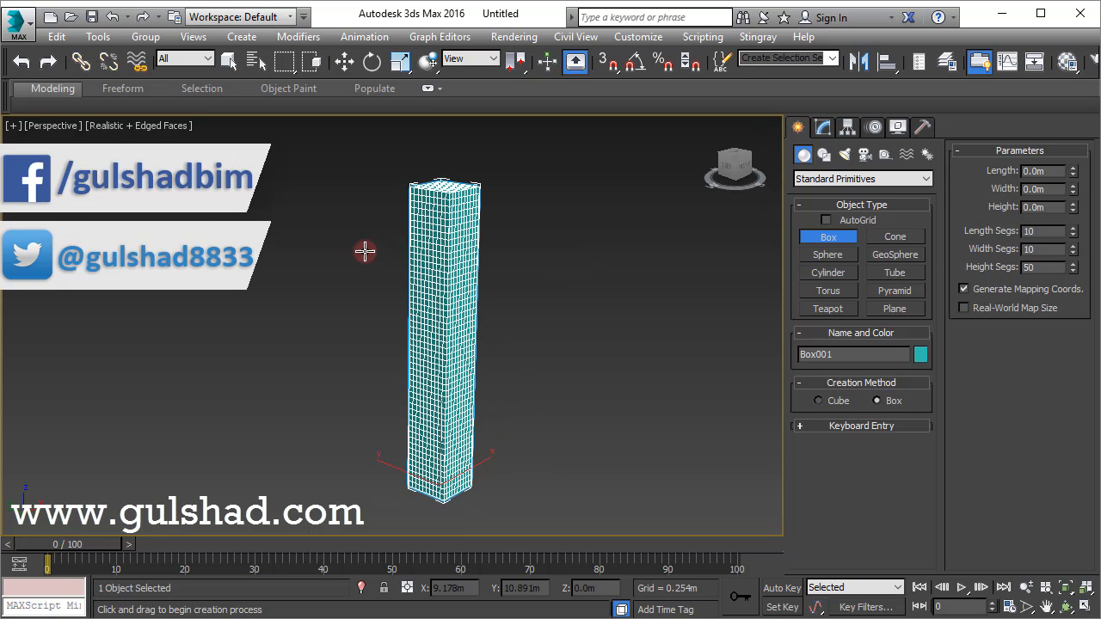
left_click(826, 135)
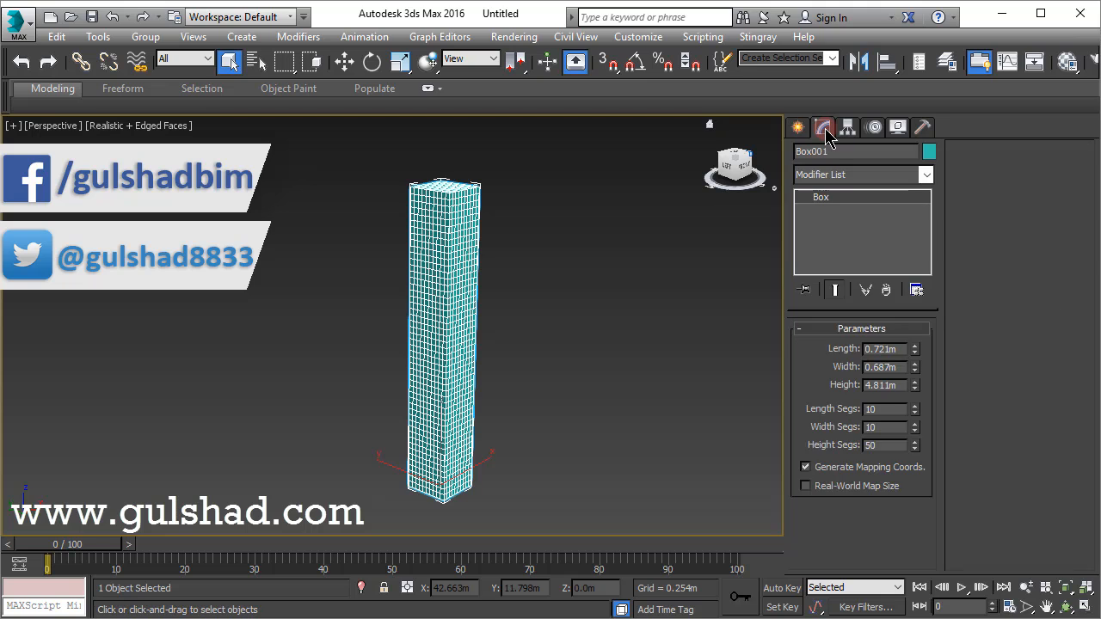
left_click(926, 176)
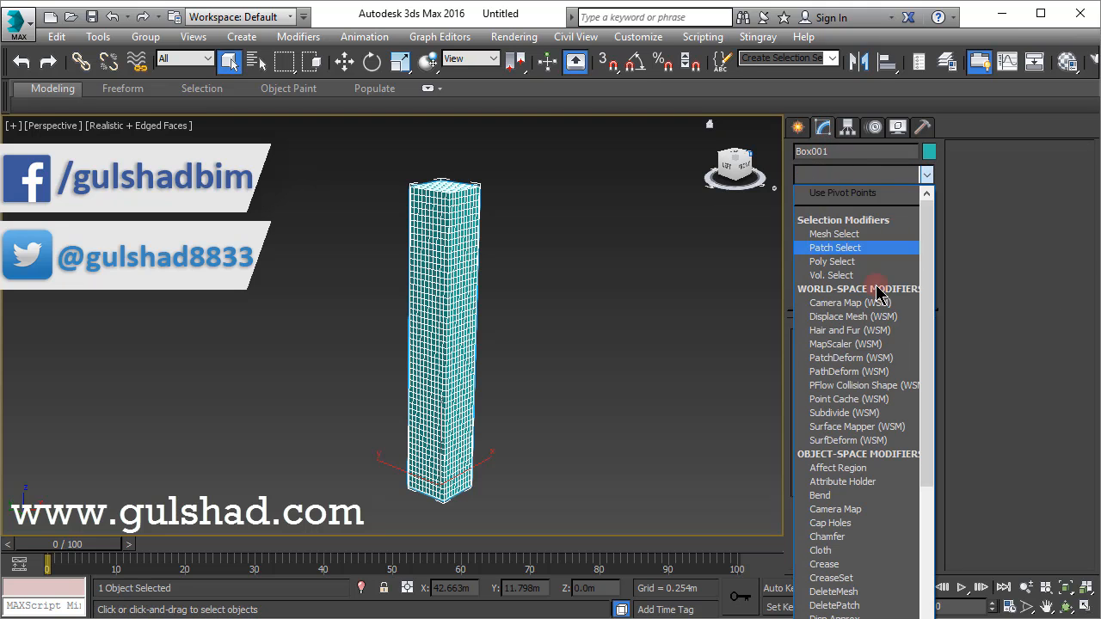
key("b")
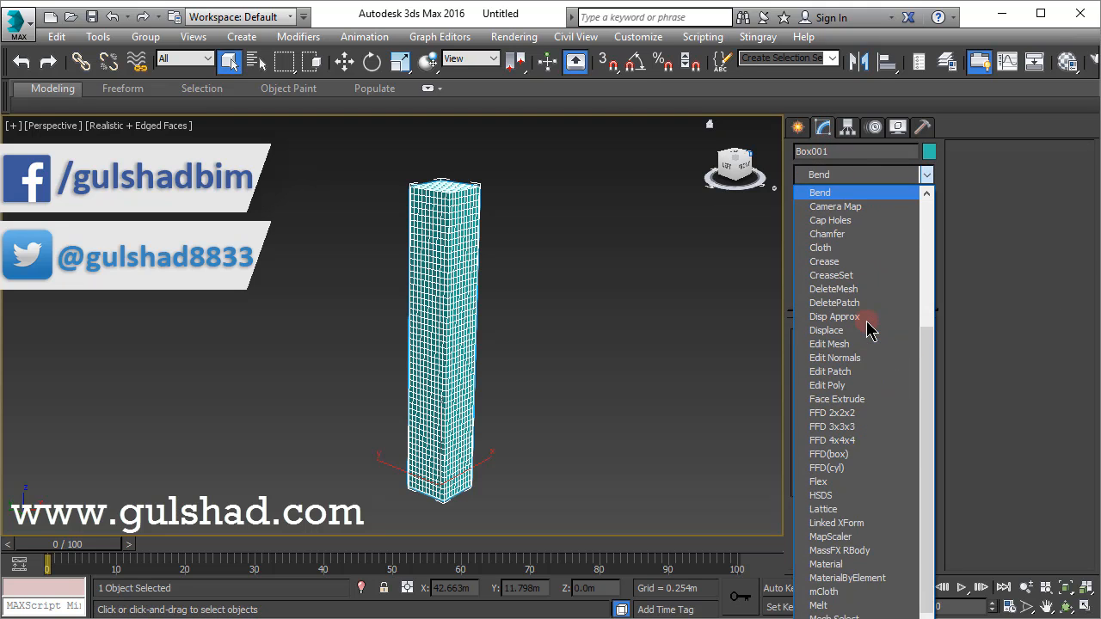
left_click(855, 194)
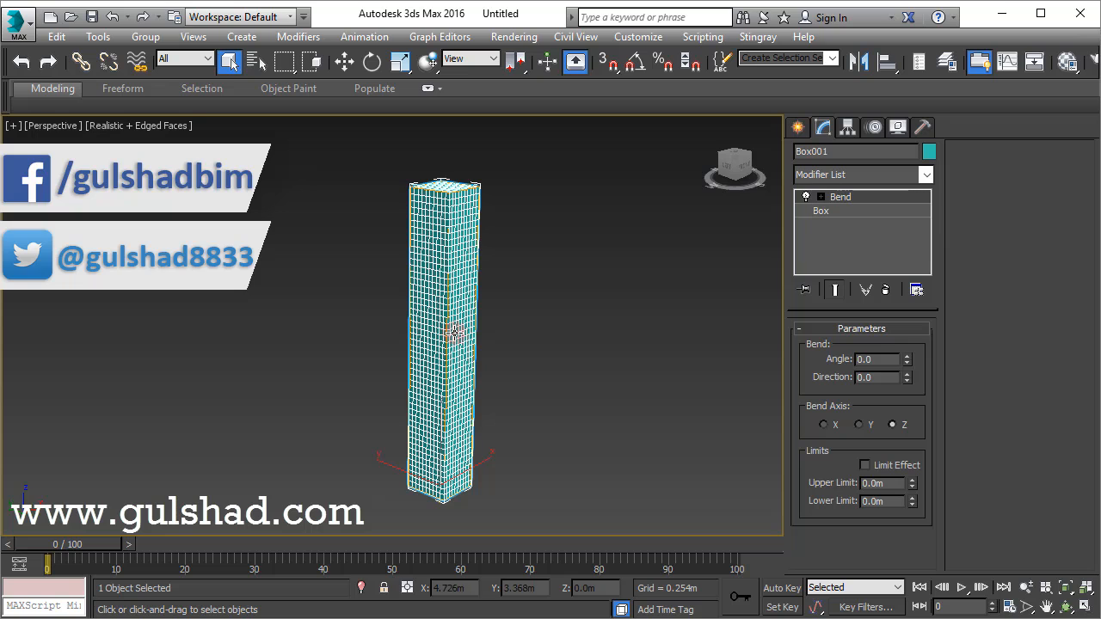
Step: Bend the box along its Z axis to an angle of about 59 degrees
scroll(436, 208, "up", 3)
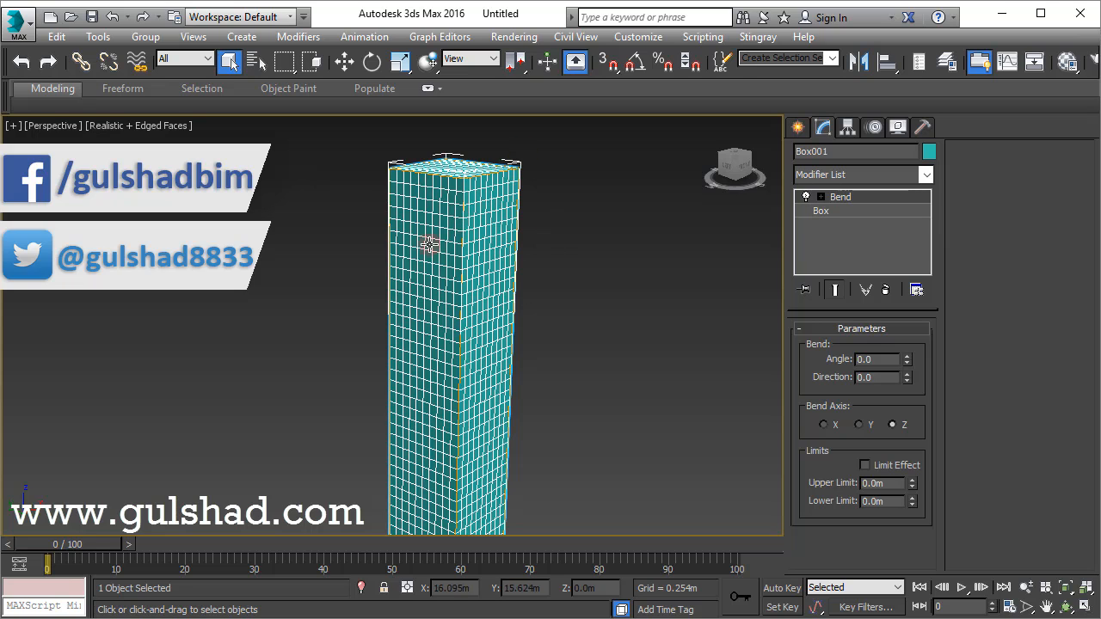
scroll(386, 275, "down", 2)
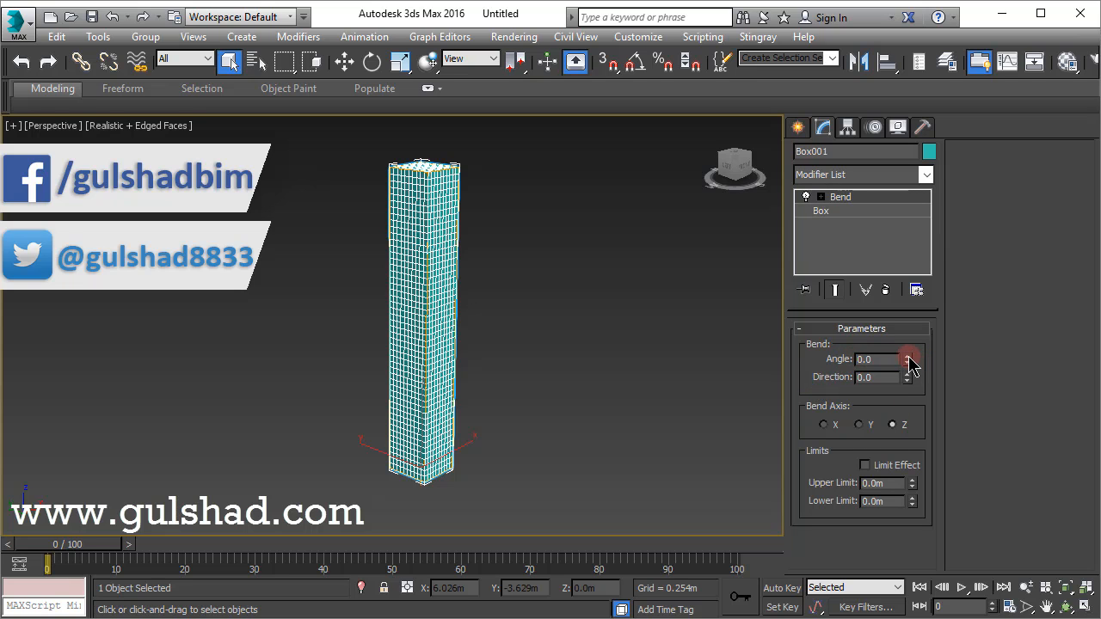
left_click_drag(907, 359, 848, 253)
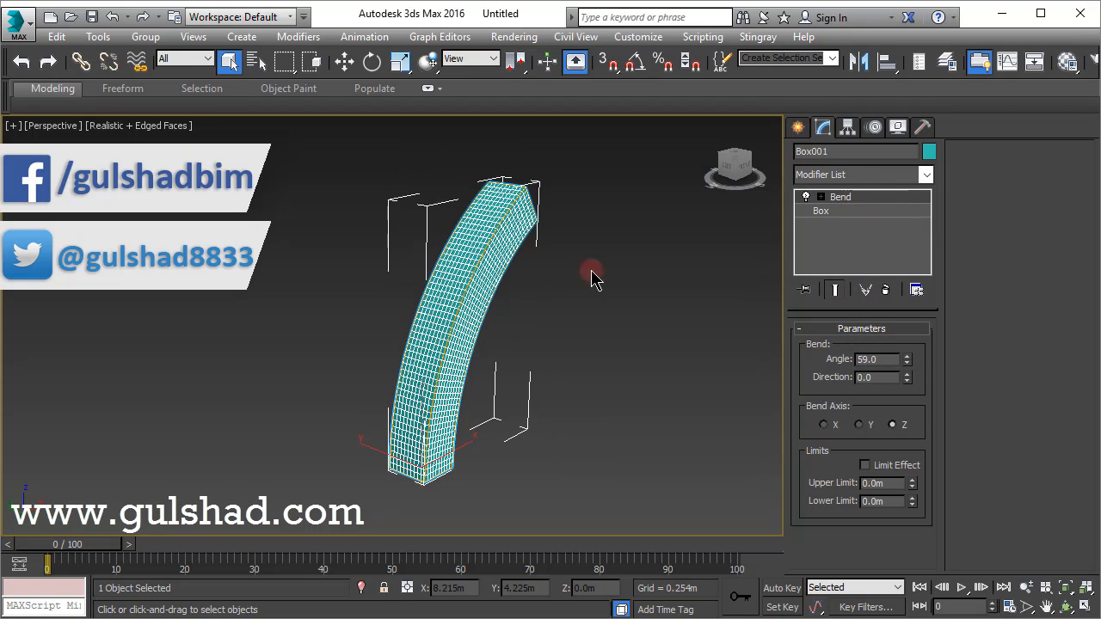
Step: Reduce the box's height segments to 1 and increase the bend angle to about 77.5 to test the deformation
left_click(821, 214)
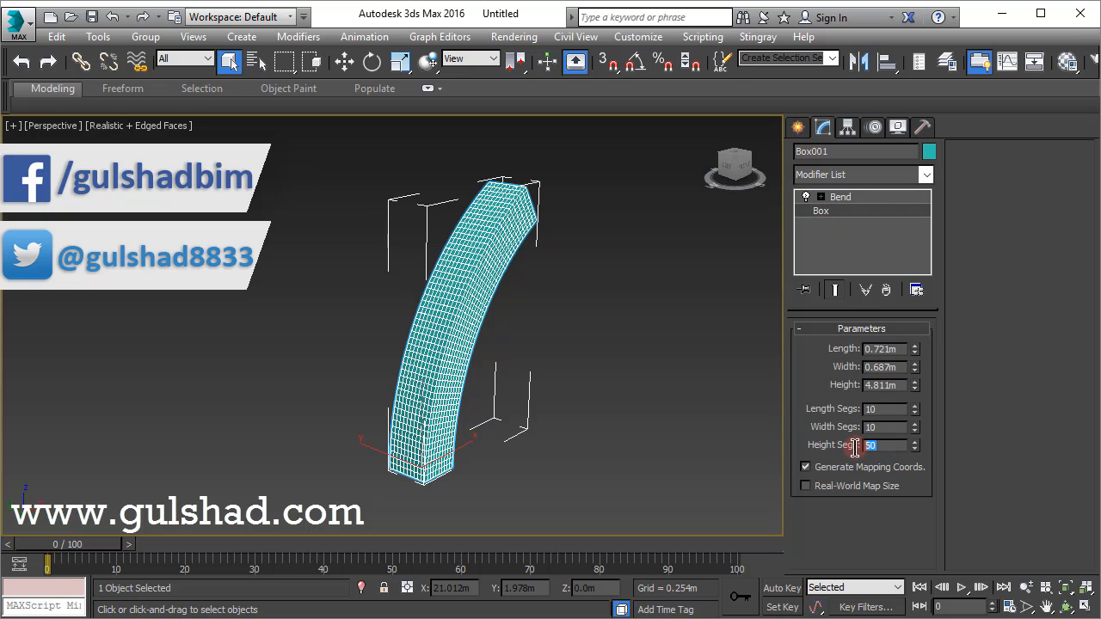
left_click_drag(914, 453, 914, 492)
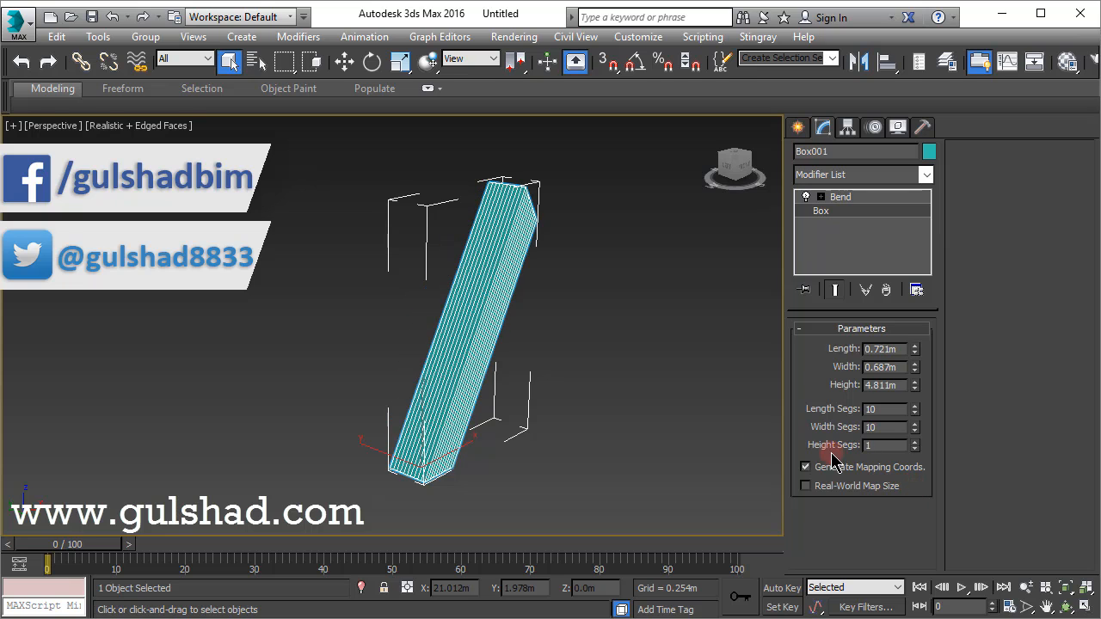
left_click(834, 198)
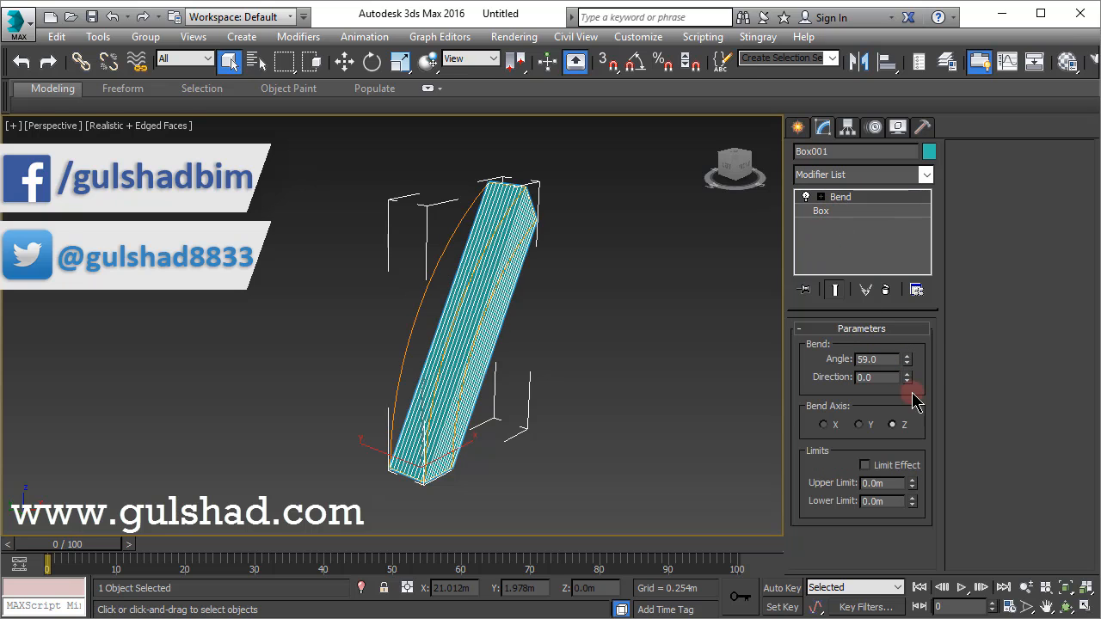
left_click_drag(909, 365, 883, 327)
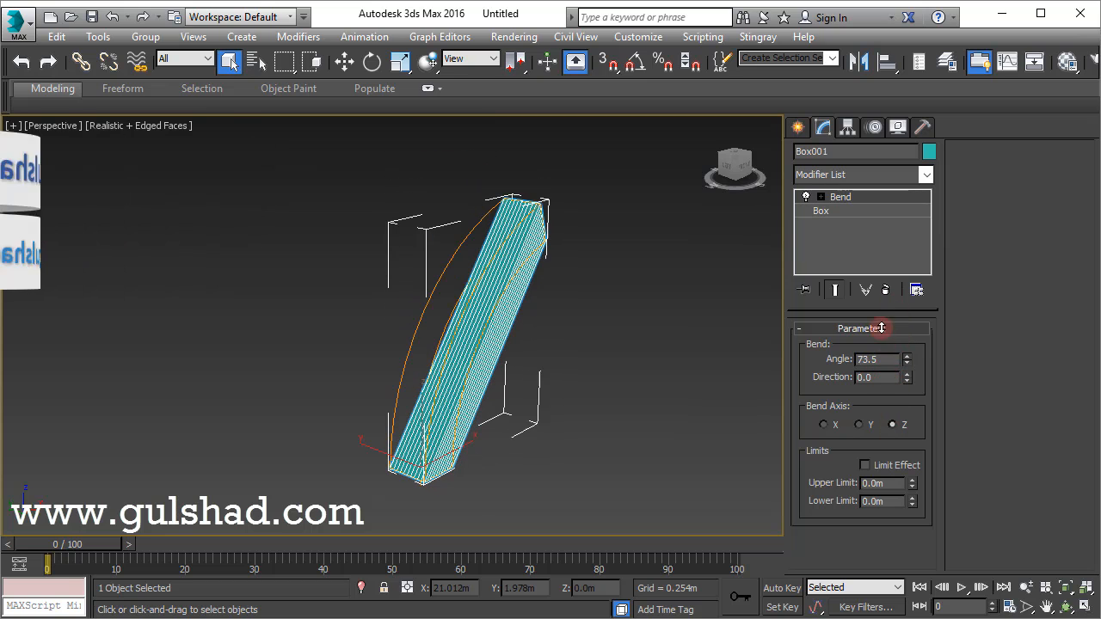
Step: Restore the box's height segments to 50 and set the bend angle to 90
left_click(816, 212)
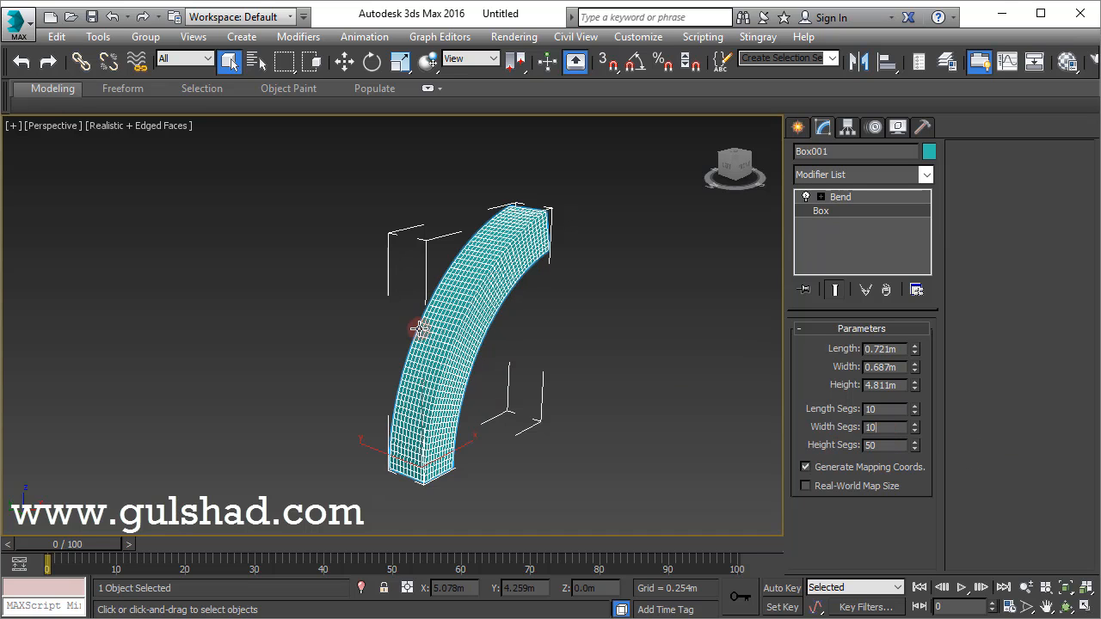
left_click(835, 198)
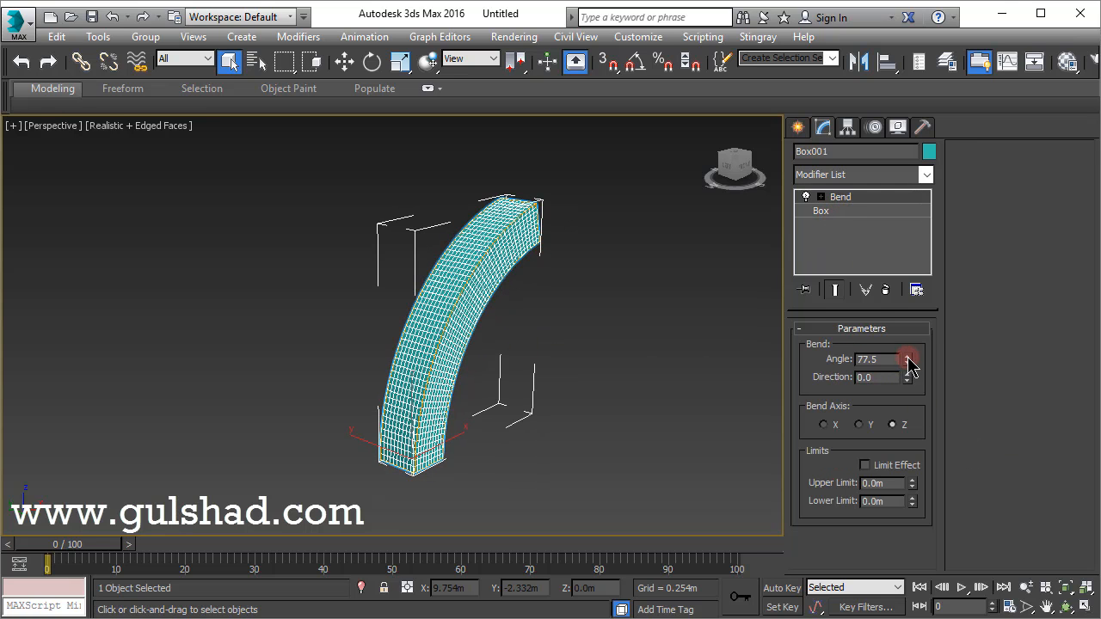
mouse_move(904, 360)
left_mouse_down()
mouse_move(899, 304)
mouse_move(903, 364)
left_mouse_up()
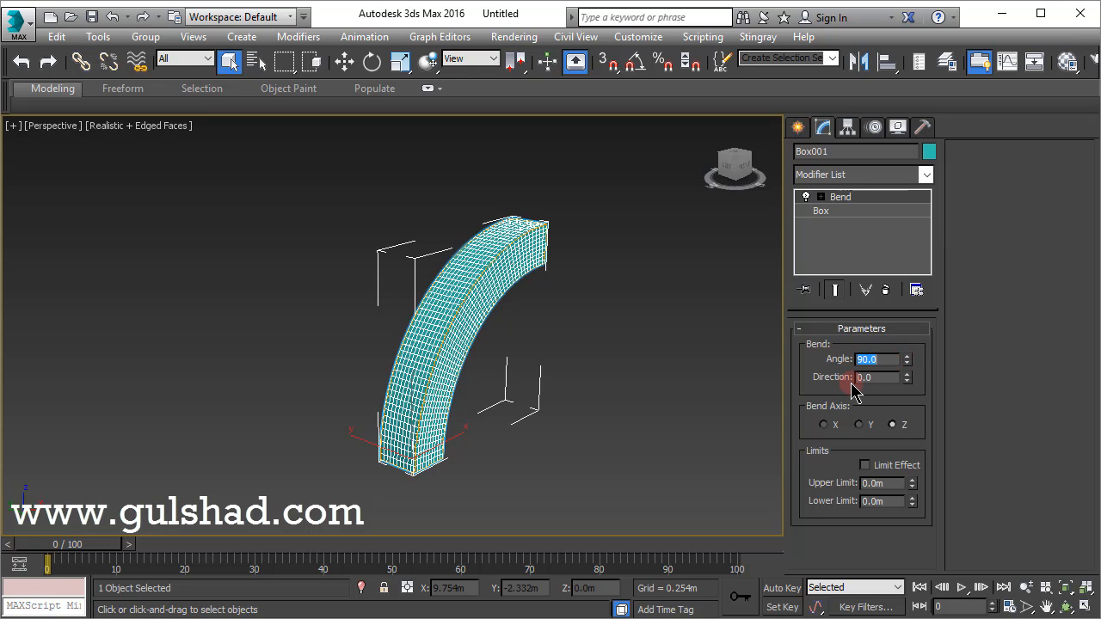
left_click(533, 321)
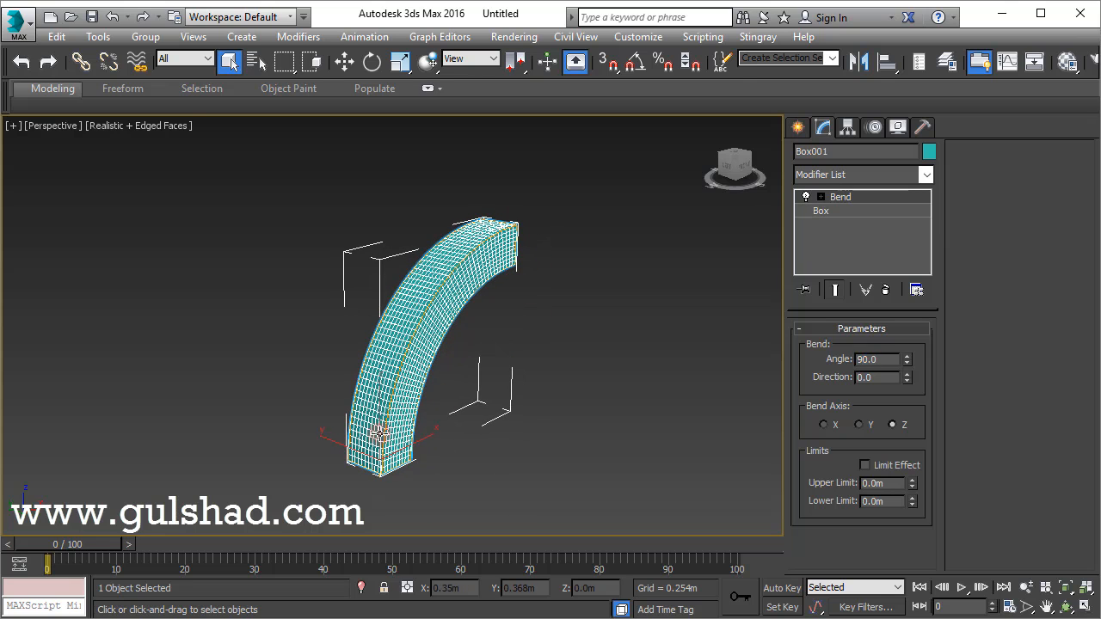
Step: Maximize the Front view and frame the whole bent box to inspect its curve
key("alt+w")
left_click(544, 280)
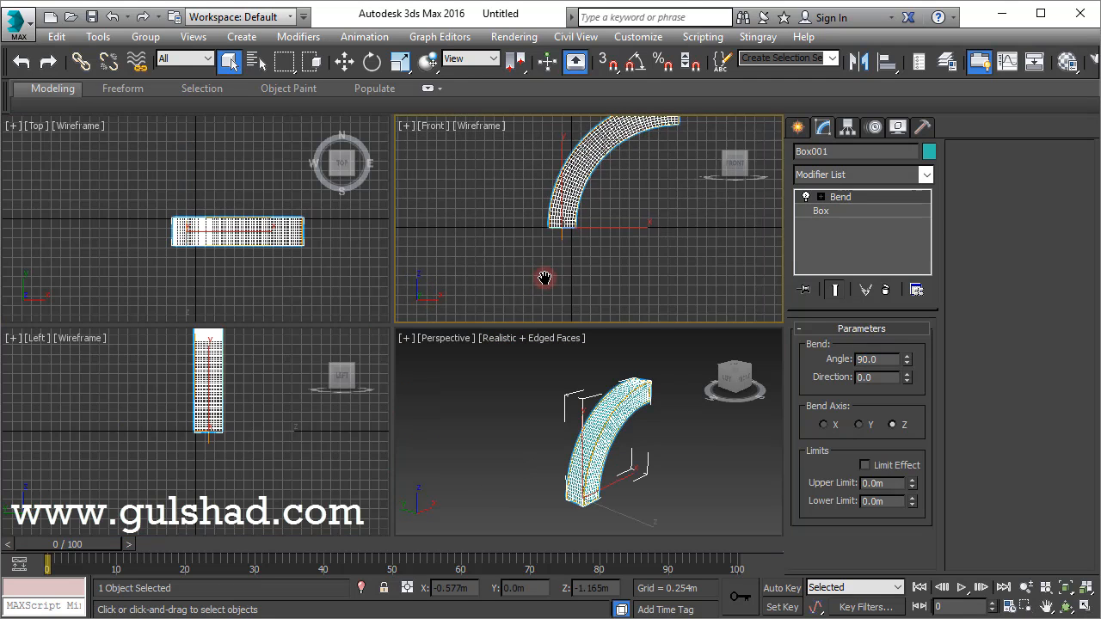
key("alt+w")
middle_click_drag(593, 283, 584, 373)
middle_click_drag(550, 204, 545, 229)
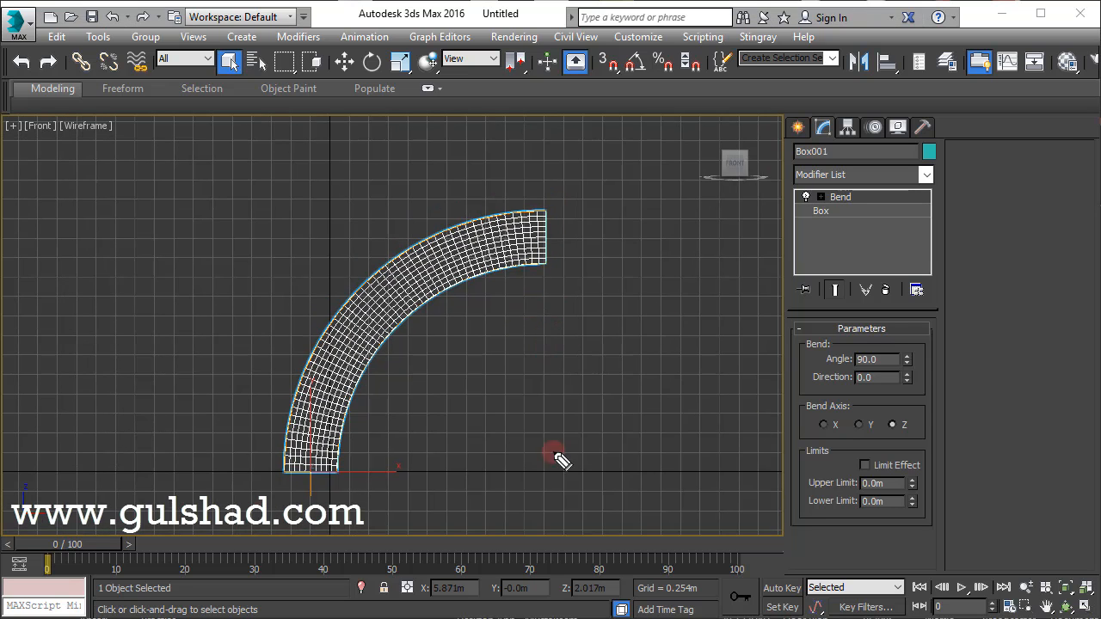
left_click_drag(287, 472, 553, 469)
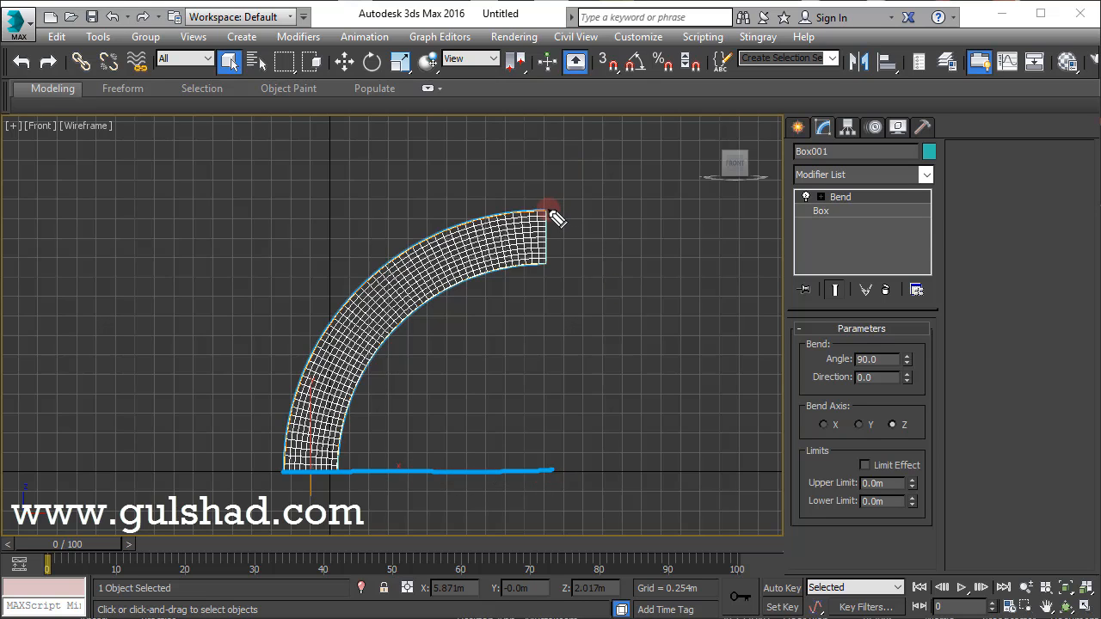
left_click_drag(544, 210, 547, 469)
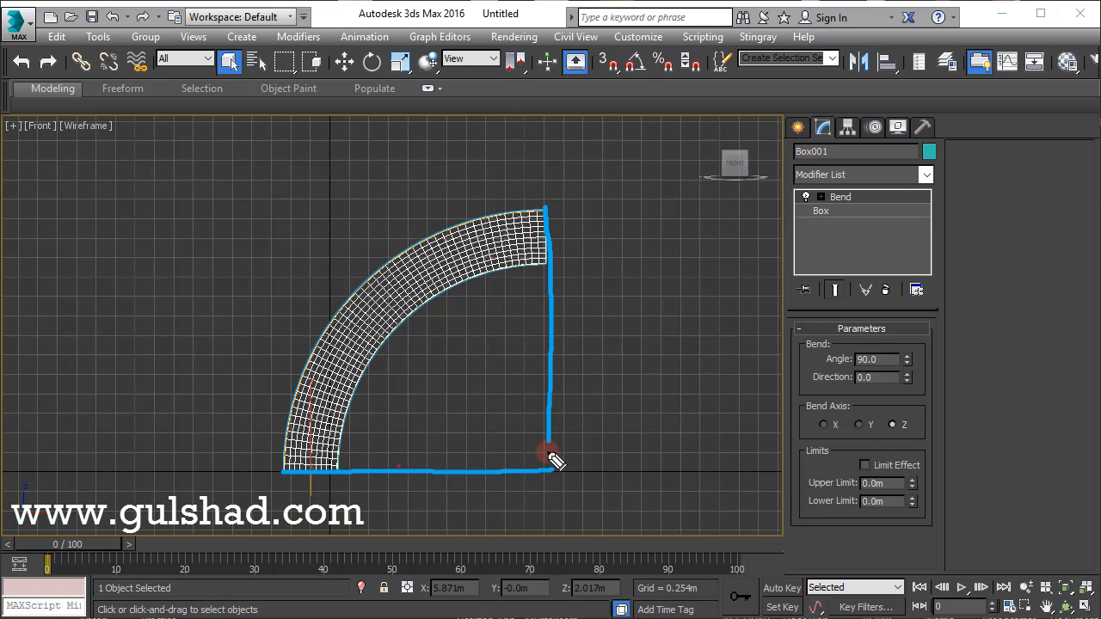
left_click_drag(545, 429, 504, 470)
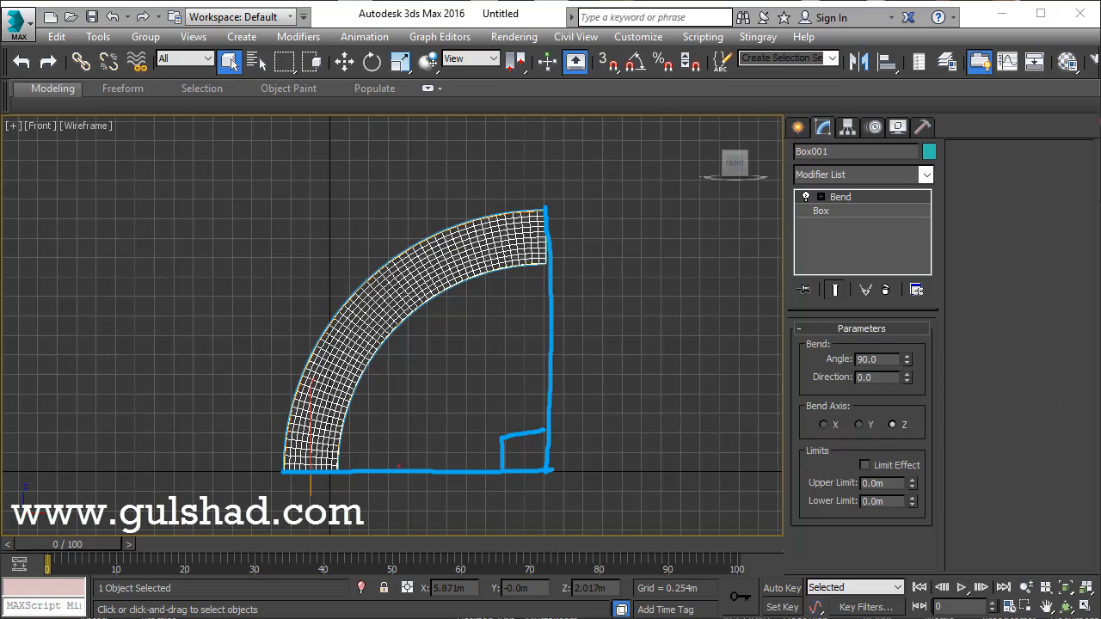
Step: Set the Bend modifier's angle to 45
left_click(821, 362)
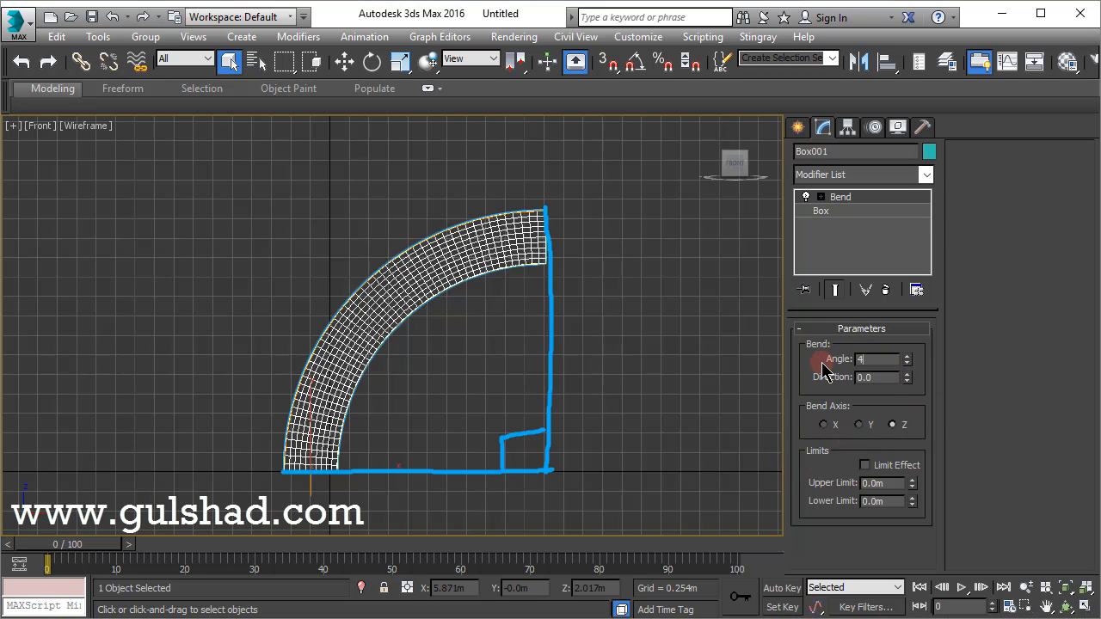
key("Return")
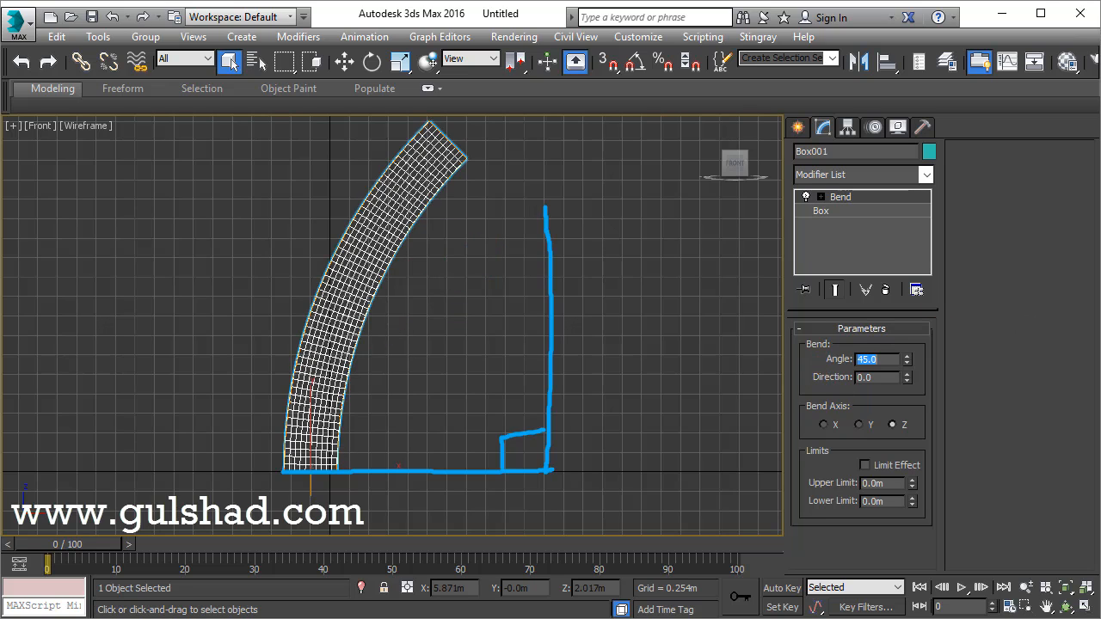
mouse_move(300, 479)
left_mouse_down()
mouse_move(682, 487)
mouse_move(712, 478)
left_mouse_up()
mouse_move(438, 126)
left_mouse_down()
mouse_move(506, 201)
mouse_move(685, 470)
mouse_move(639, 465)
mouse_move(641, 475)
left_mouse_up()
mouse_move(611, 426)
left_mouse_down()
mouse_move(620, 442)
mouse_move(661, 417)
left_mouse_up()
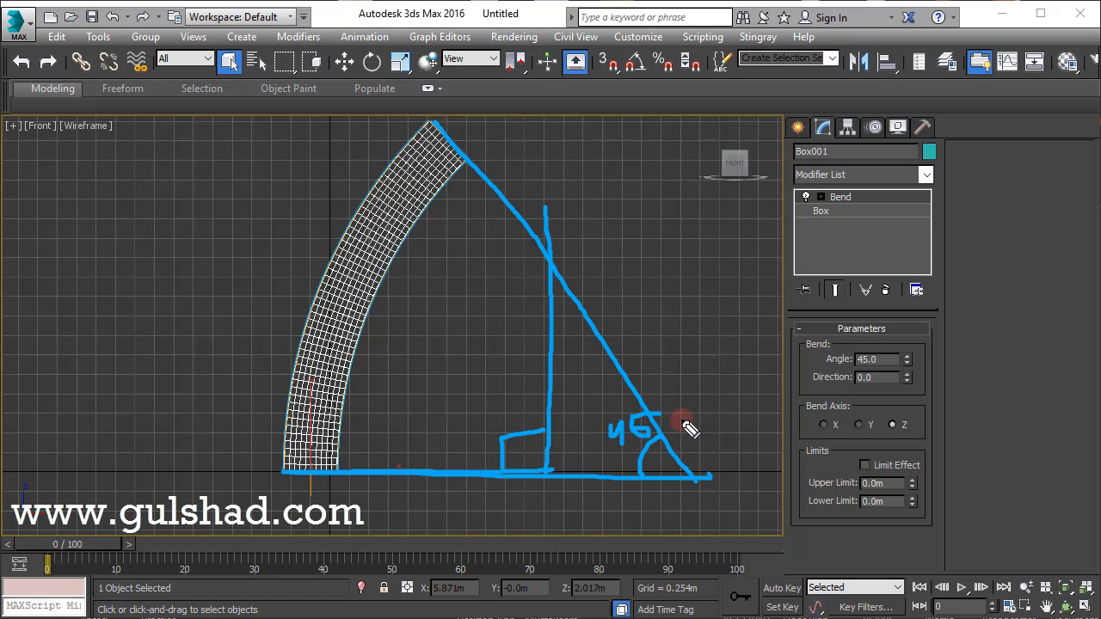
mouse_move(850, 345)
left_mouse_down()
mouse_move(831, 370)
mouse_move(935, 359)
mouse_move(860, 348)
left_mouse_up()
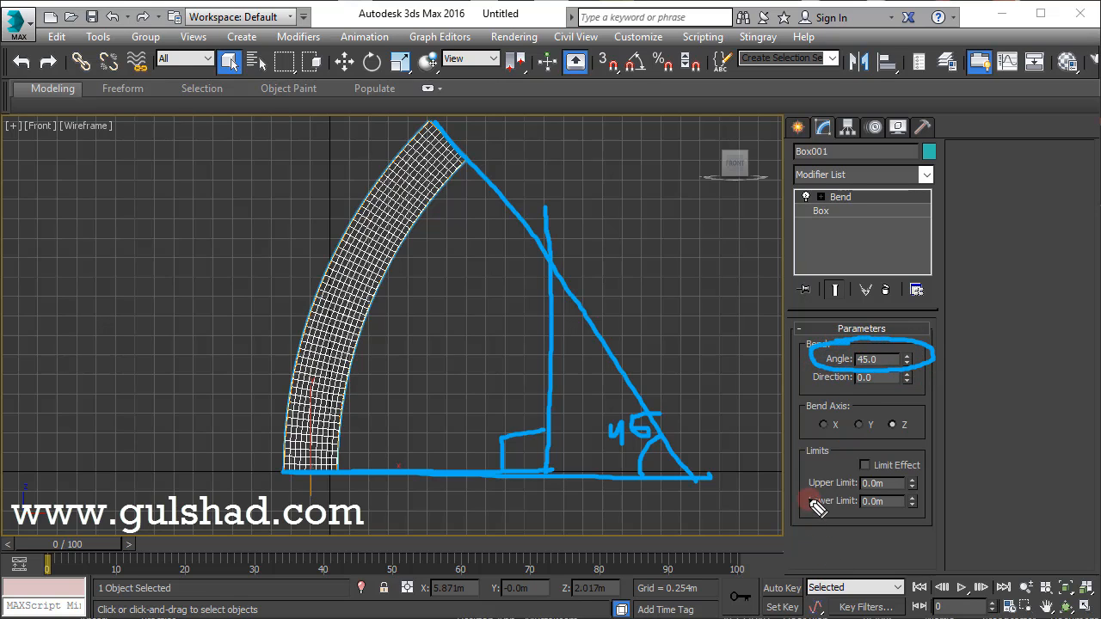
mouse_move(811, 414)
left_mouse_down()
mouse_move(962, 406)
mouse_move(791, 442)
mouse_move(817, 404)
left_mouse_up()
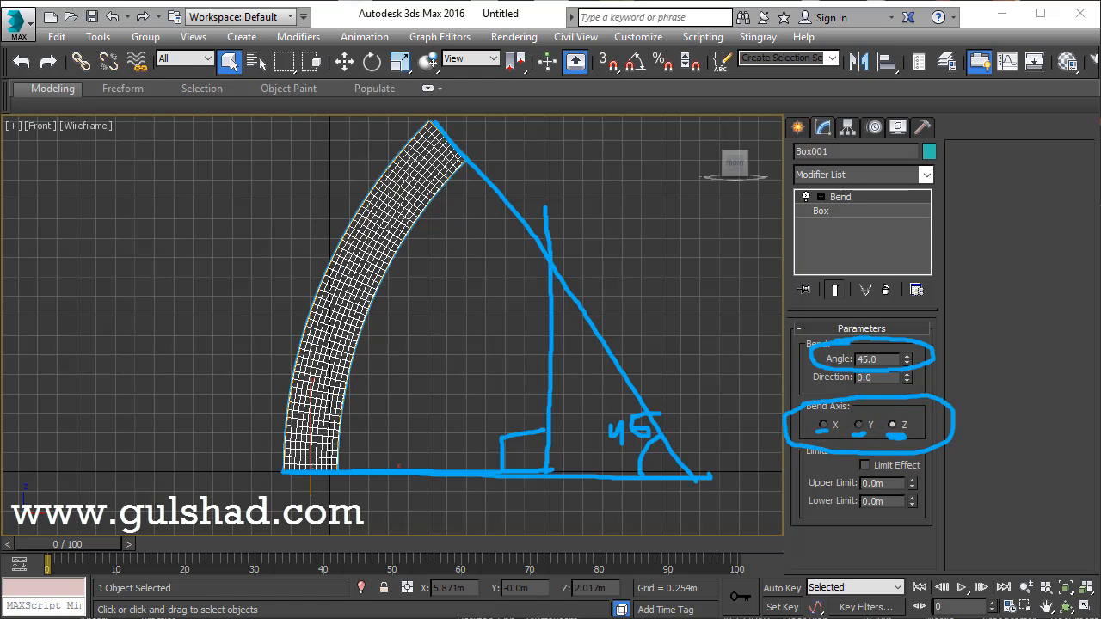
key("Escape")
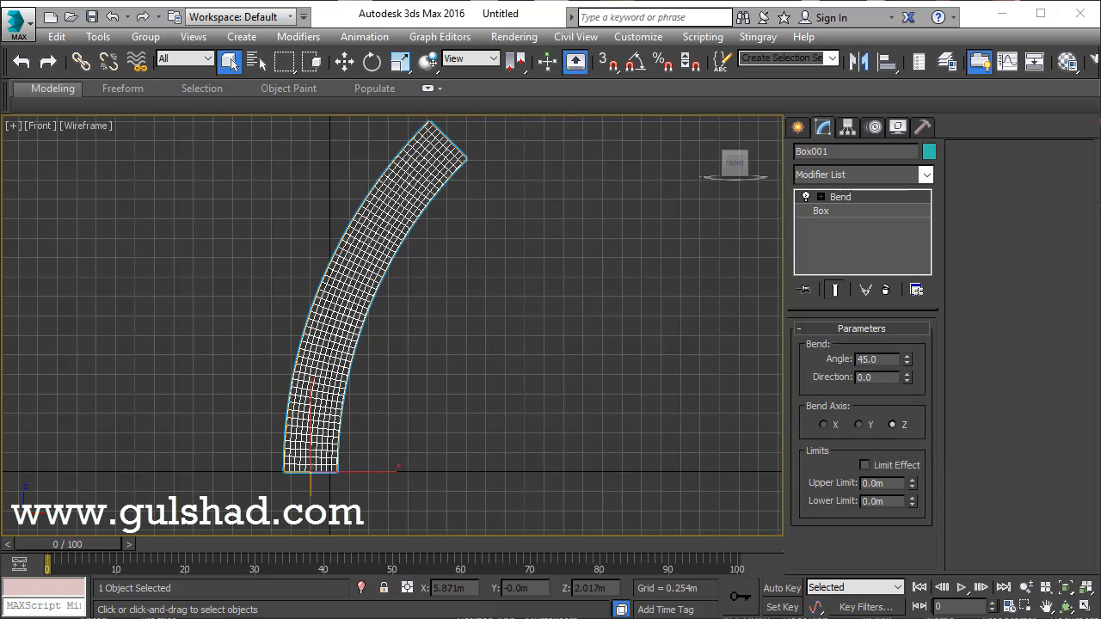
Step: Return to the four-viewport layout and change the bend axis of the box to Y
left_click(668, 393)
key("alt+w")
middle_click_drag(632, 410, 608, 414)
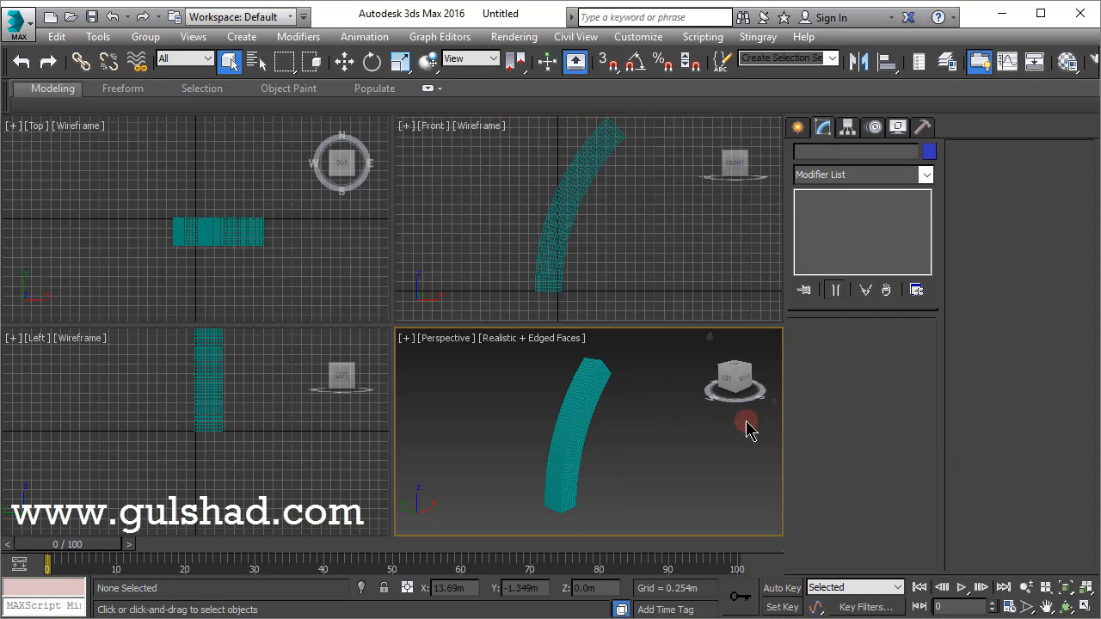
left_click(610, 388)
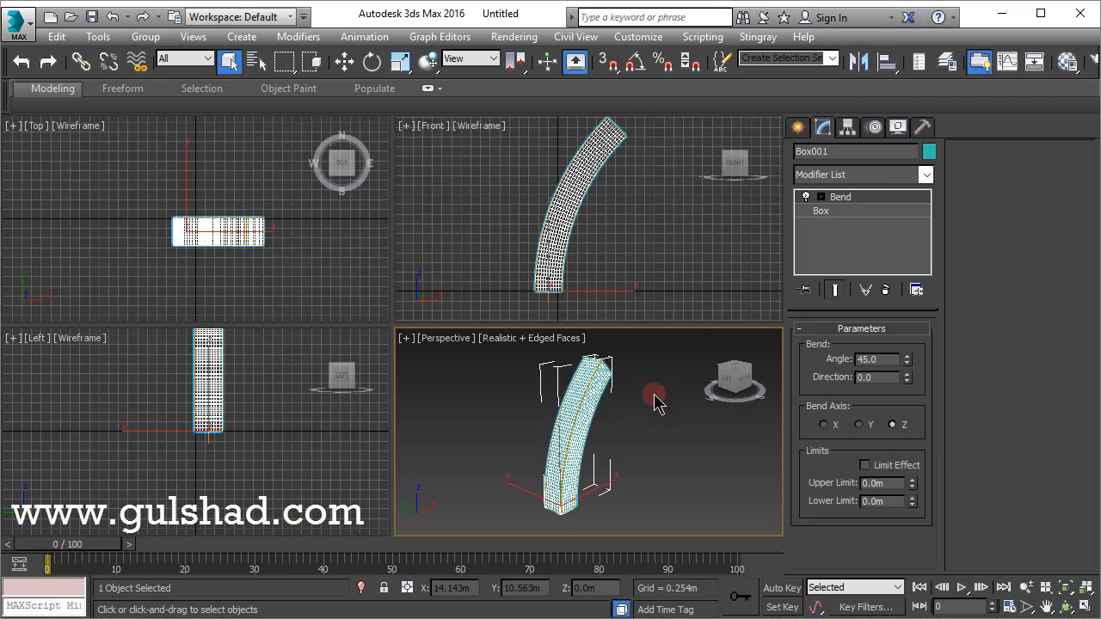
left_click(861, 424)
scroll(216, 220, "up", 8)
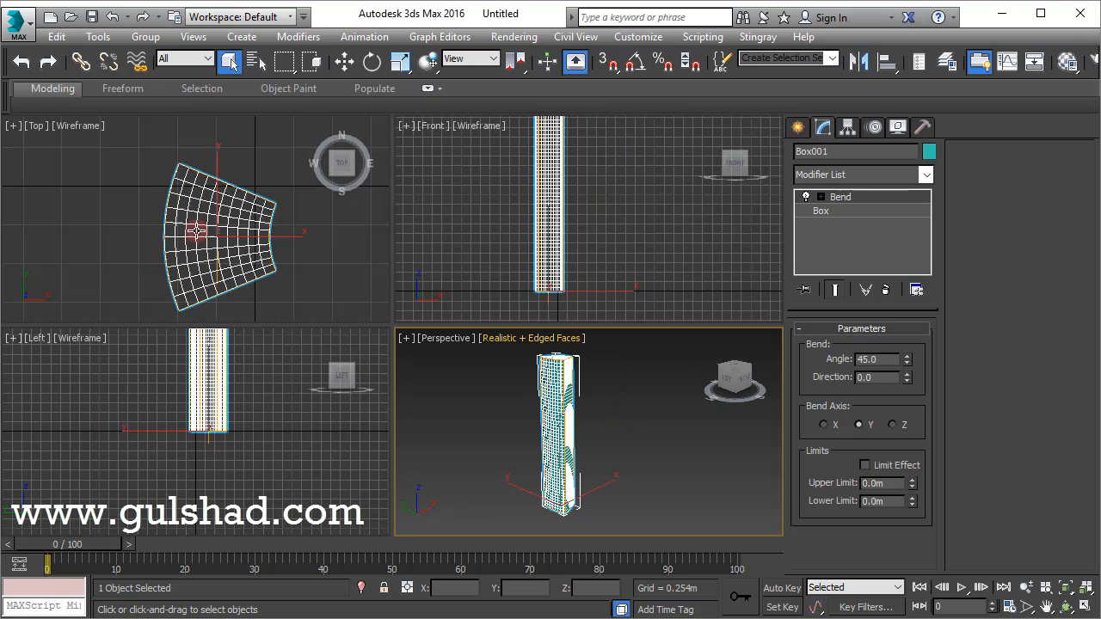
Step: Change the bend axis of the box to X, and then switch it to Z
scroll(181, 229, "down", 2)
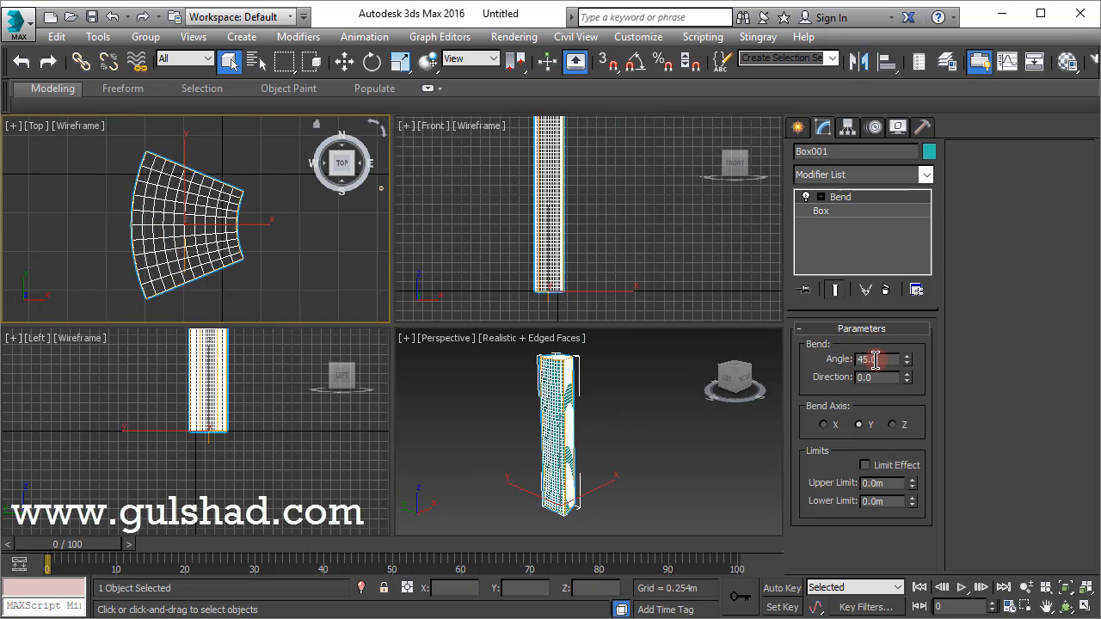
left_click(824, 424)
left_click(836, 429)
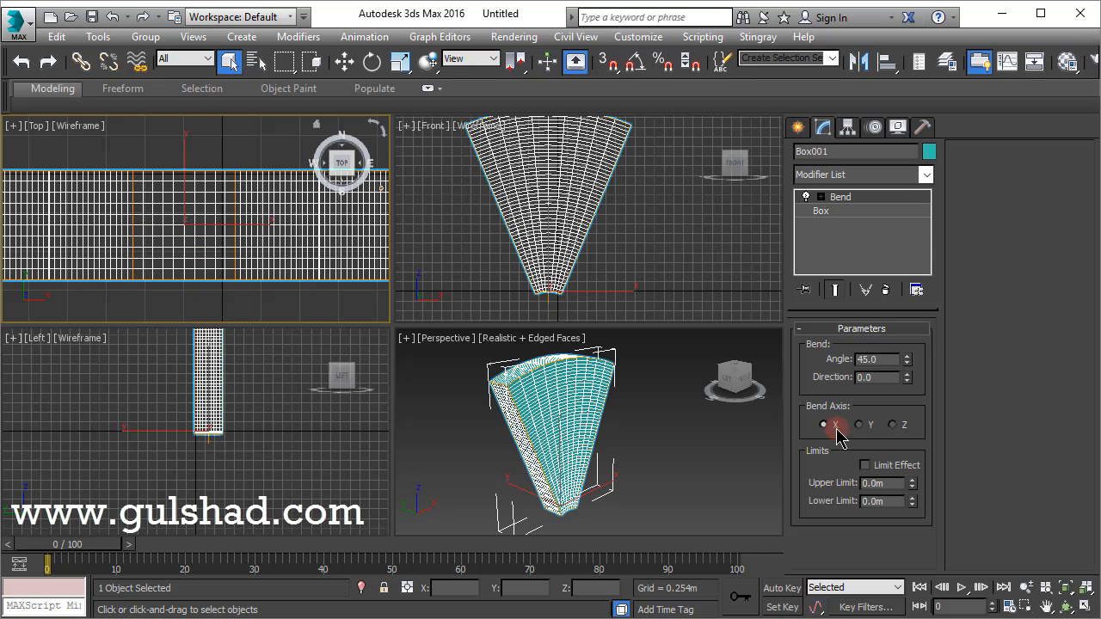
middle_click_drag(563, 236, 555, 260)
left_click(882, 425)
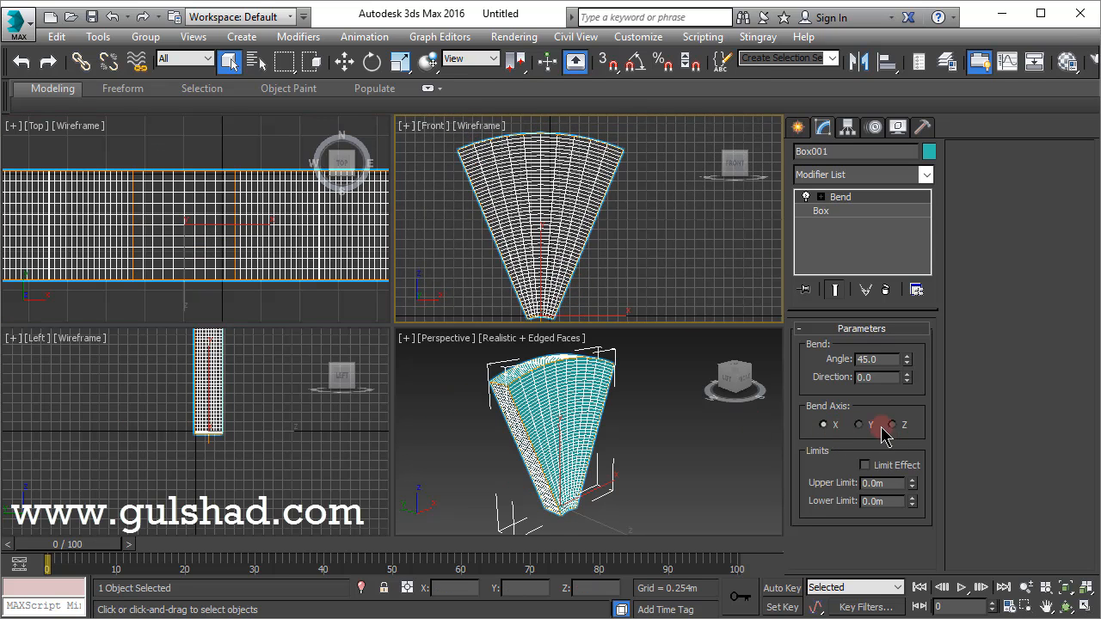
right_click(653, 433)
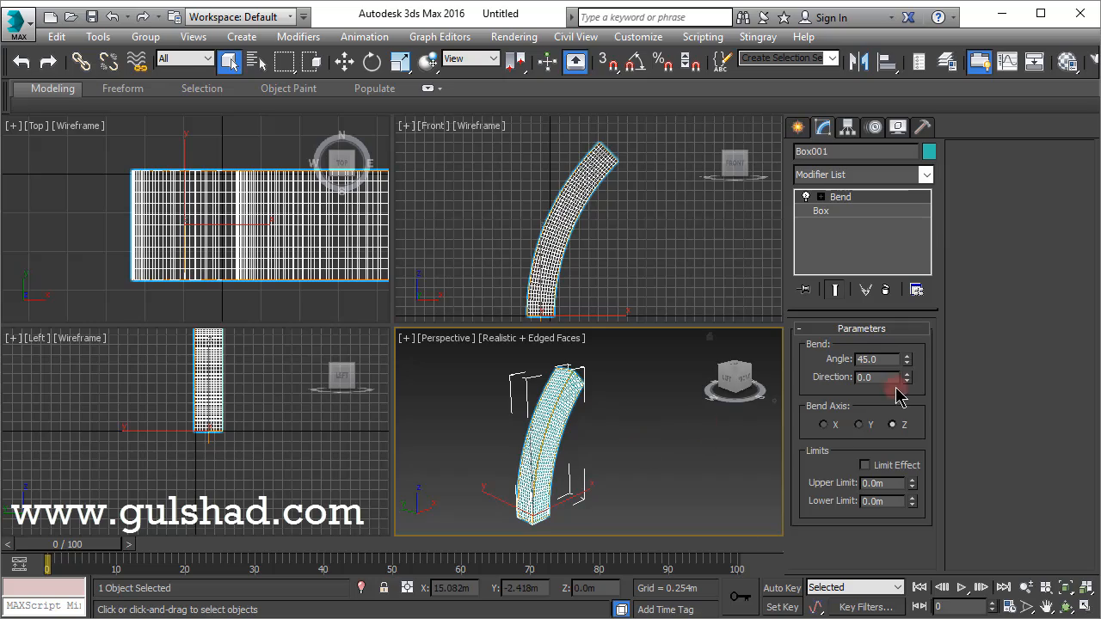
Step: Try bend directions of 71.5 on the Z axis and 48.5 on the X axis, and restore direction 0 with axis Z
left_click_drag(907, 379, 930, 261)
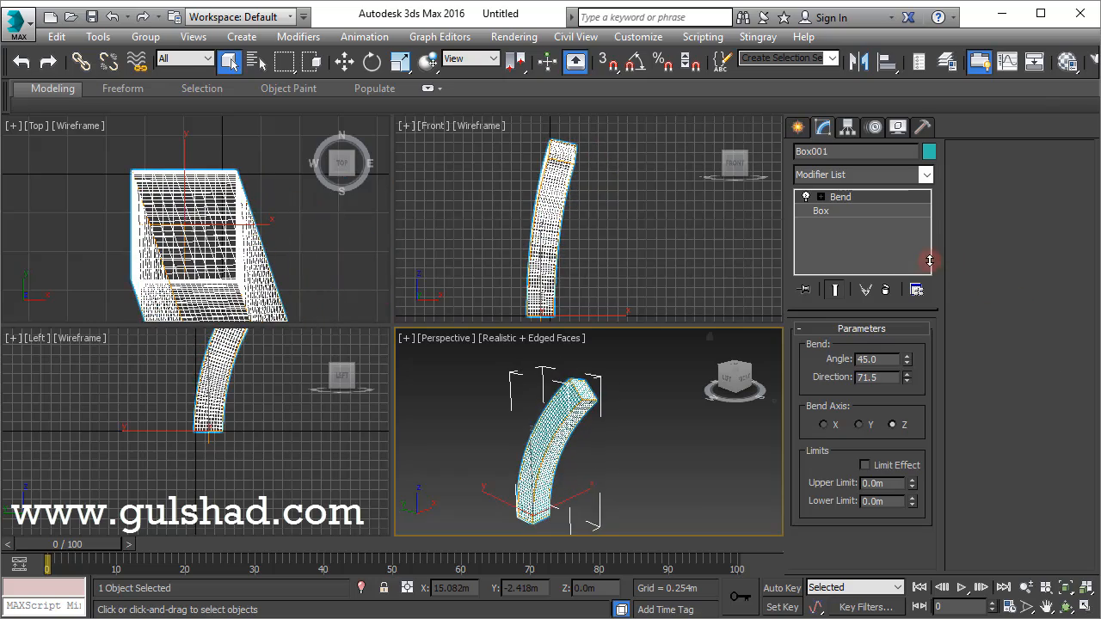
left_click(818, 425)
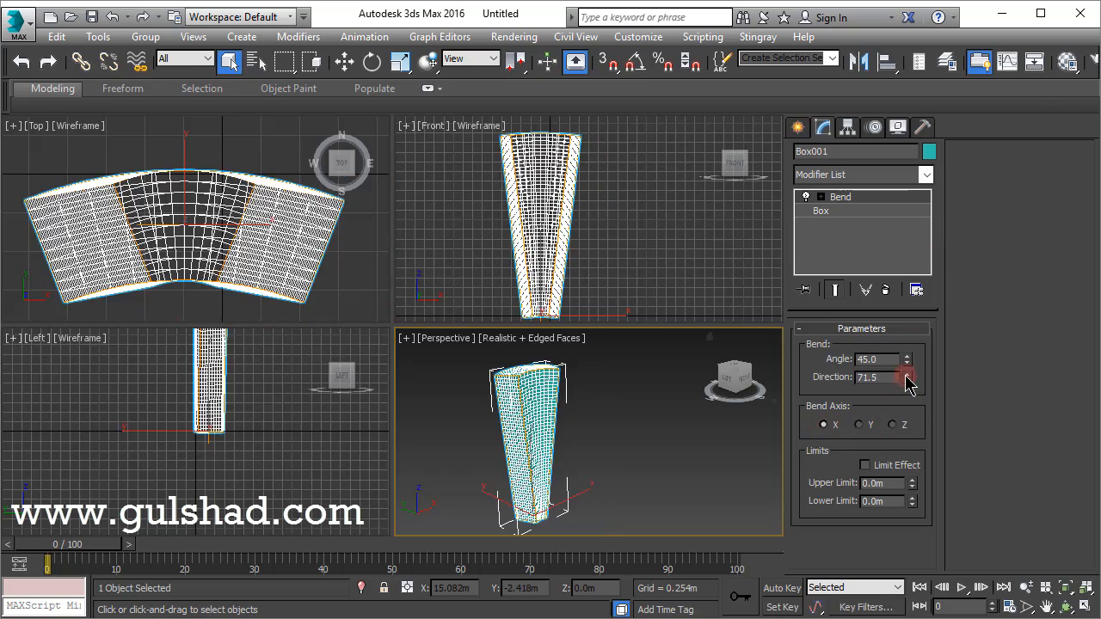
mouse_move(907, 383)
left_mouse_down()
mouse_move(904, 307)
mouse_move(872, 258)
mouse_move(910, 417)
mouse_move(889, 379)
left_mouse_up()
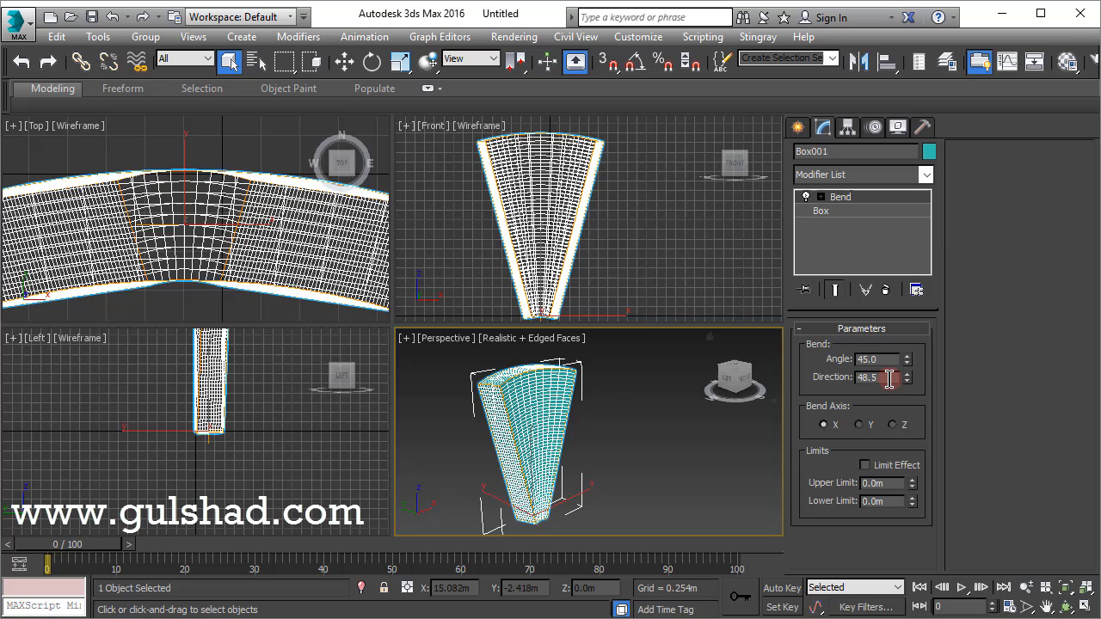
left_click(892, 425)
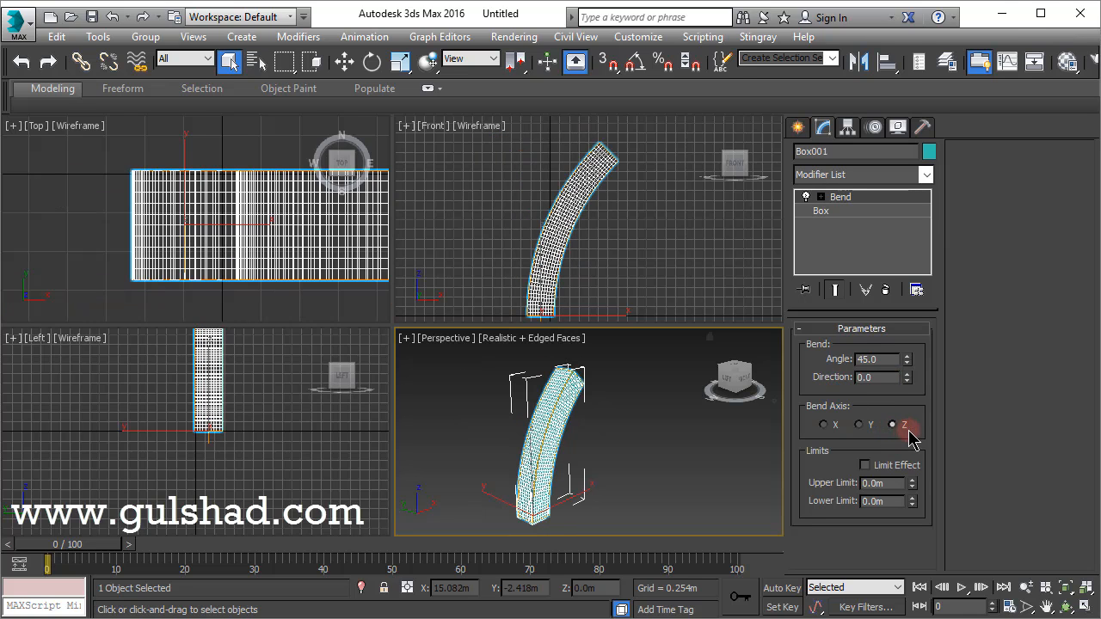
Step: Enable the bend's Limit Effect with an upper limit of 0.002 m and a lower limit of -0.372 m, viewed in the maximized Perspective view
left_click(864, 465)
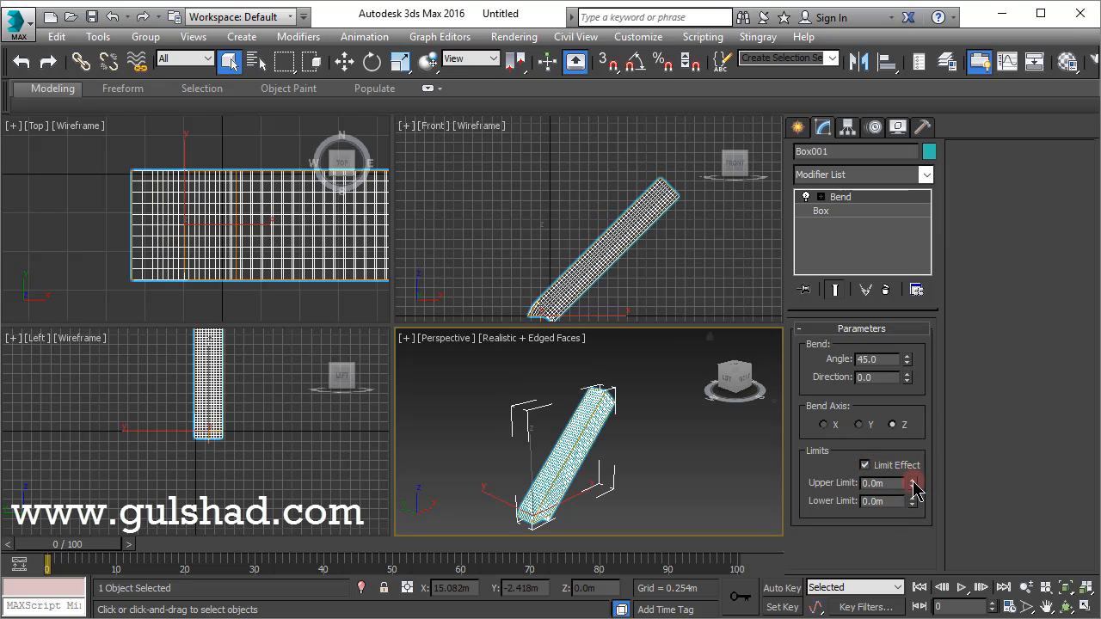
mouse_move(914, 489)
left_mouse_down()
mouse_move(904, 399)
mouse_move(913, 474)
left_mouse_up()
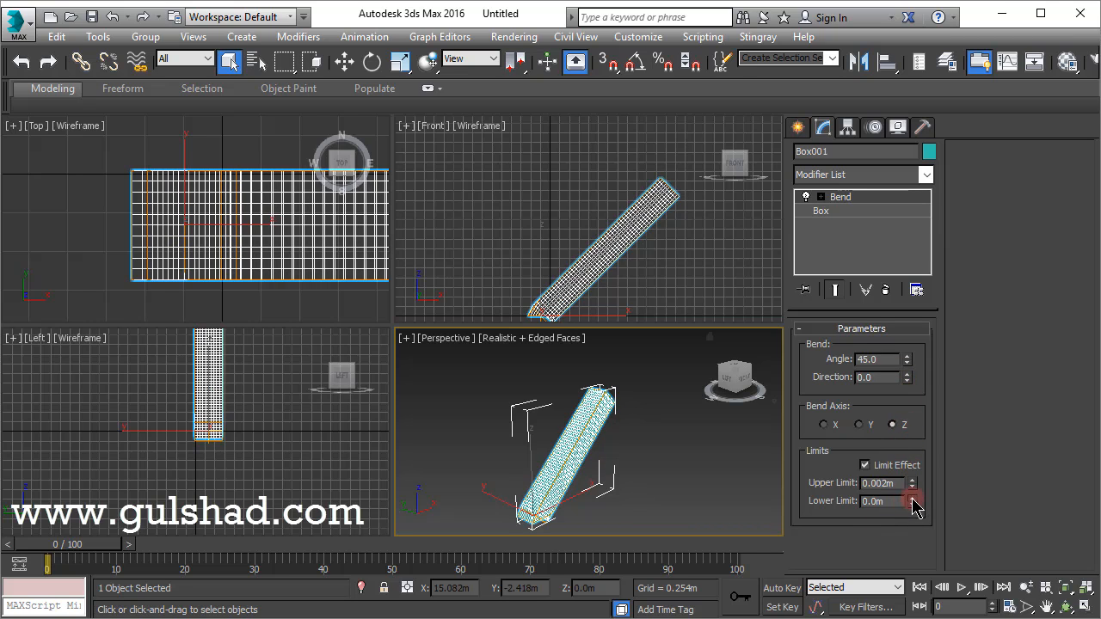
key("alt+w")
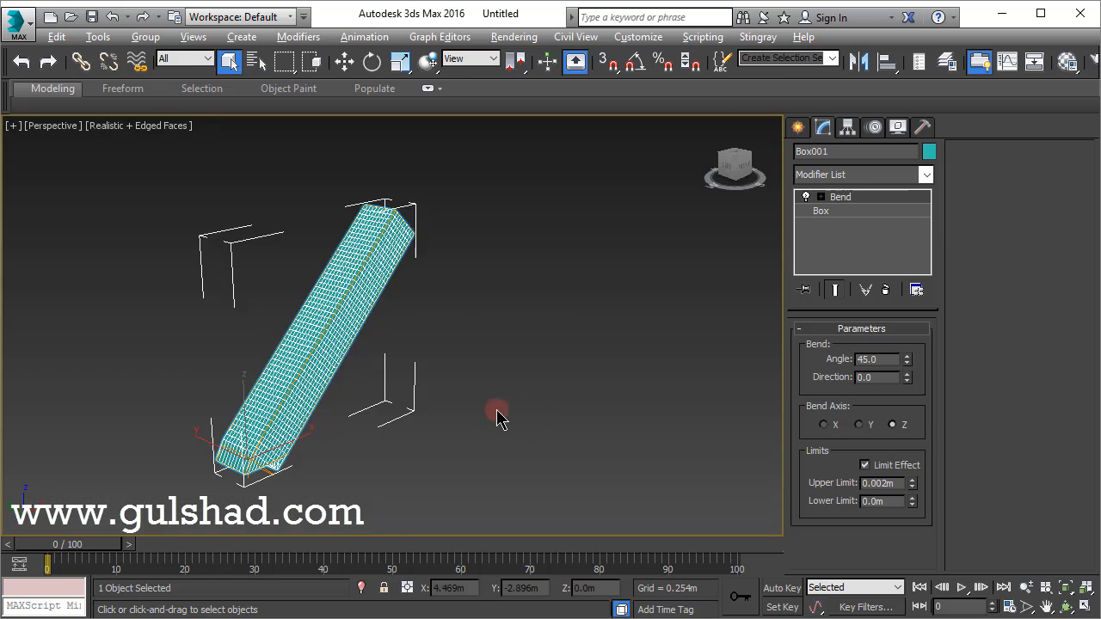
scroll(601, 451, "down", 3)
middle_click_drag(610, 455, 564, 439, "alt")
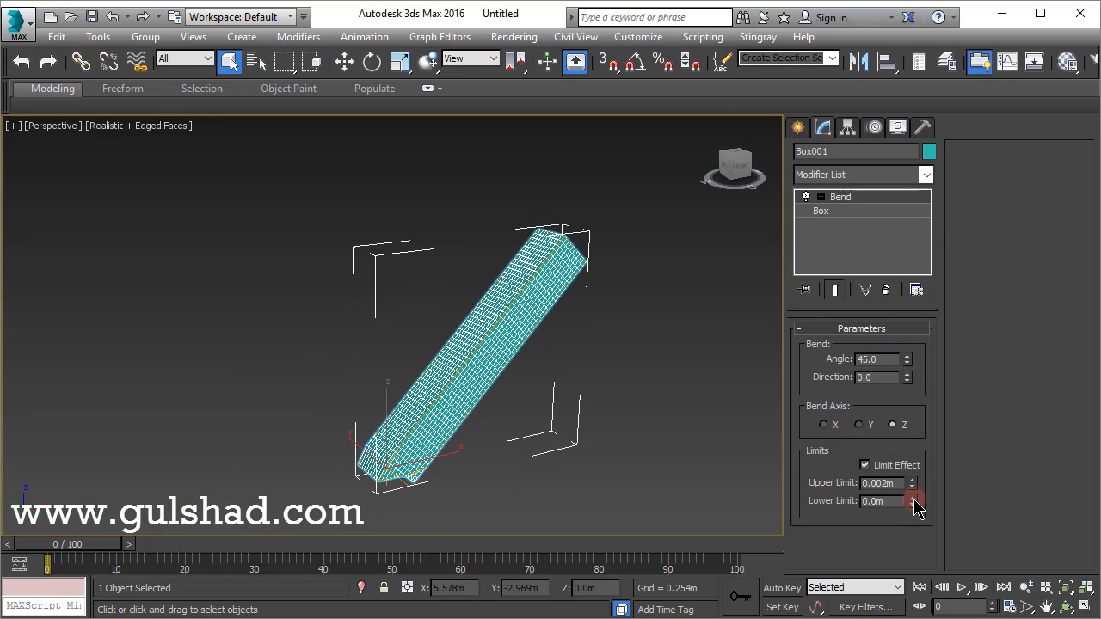
left_click_drag(913, 507, 918, 585)
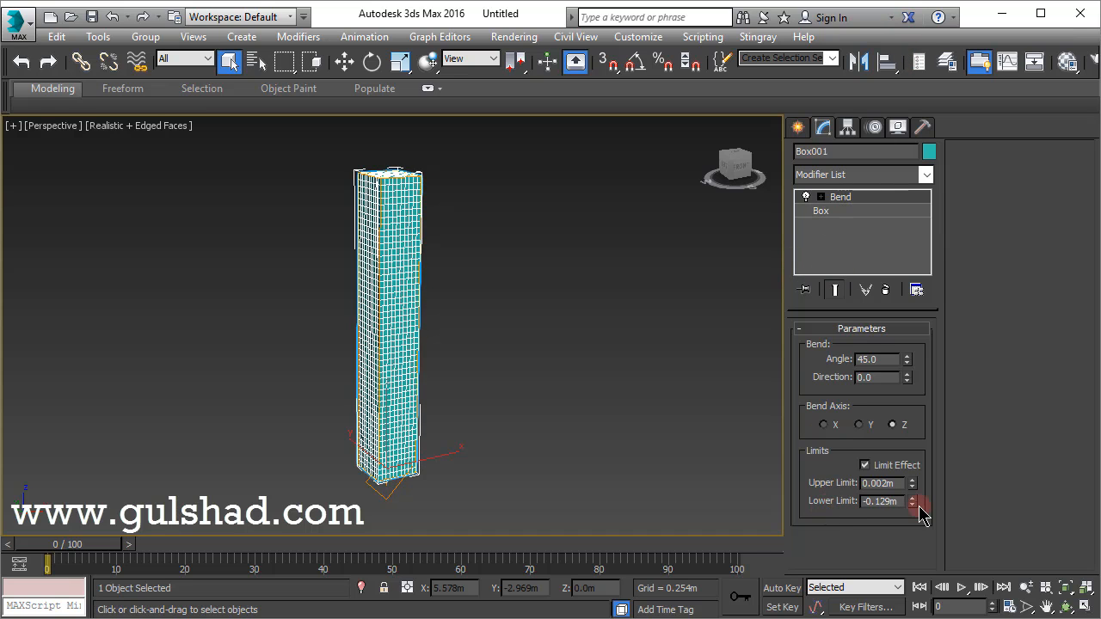
left_click_drag(916, 514, 916, 568)
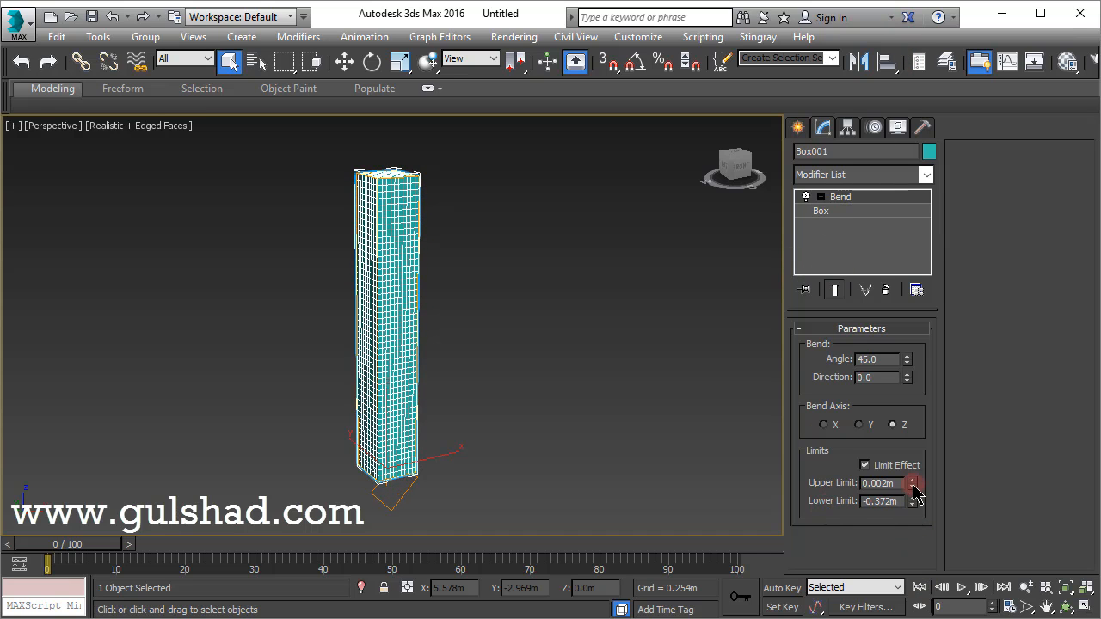
Step: Try upper bend limits of 1.68 m, 10 m and 3.5 m, and adjust the lower limit to -0.435 m
left_click_drag(914, 491, 818, 97)
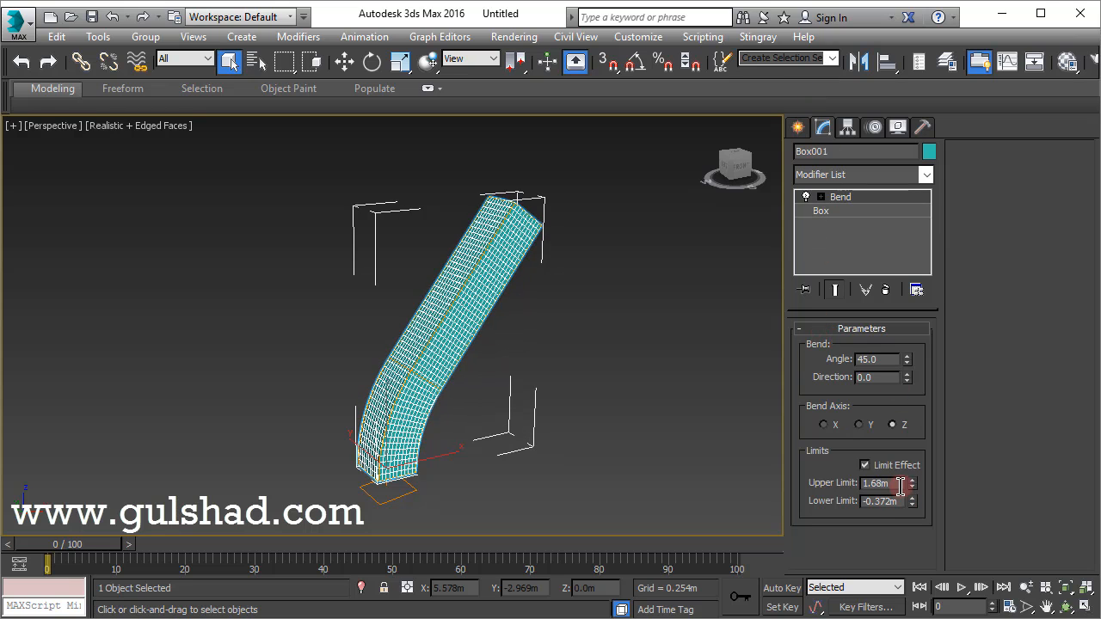
key("Return")
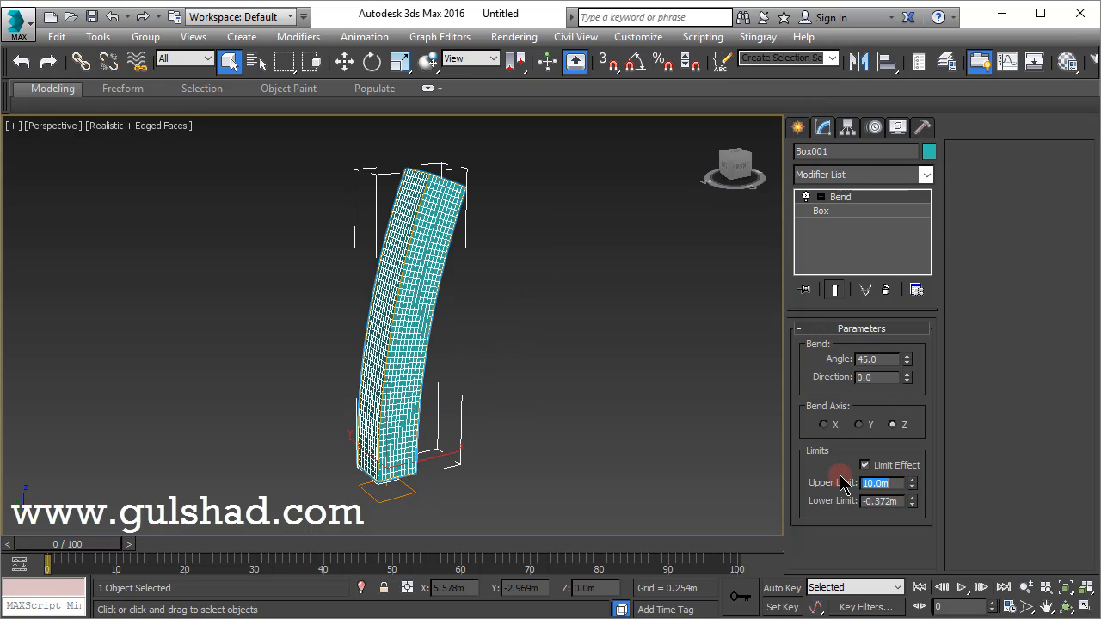
mouse_move(911, 483)
left_mouse_down()
mouse_move(917, 530)
mouse_move(924, 518)
mouse_move(908, 500)
left_mouse_up()
left_click_drag(906, 400, 905, 517)
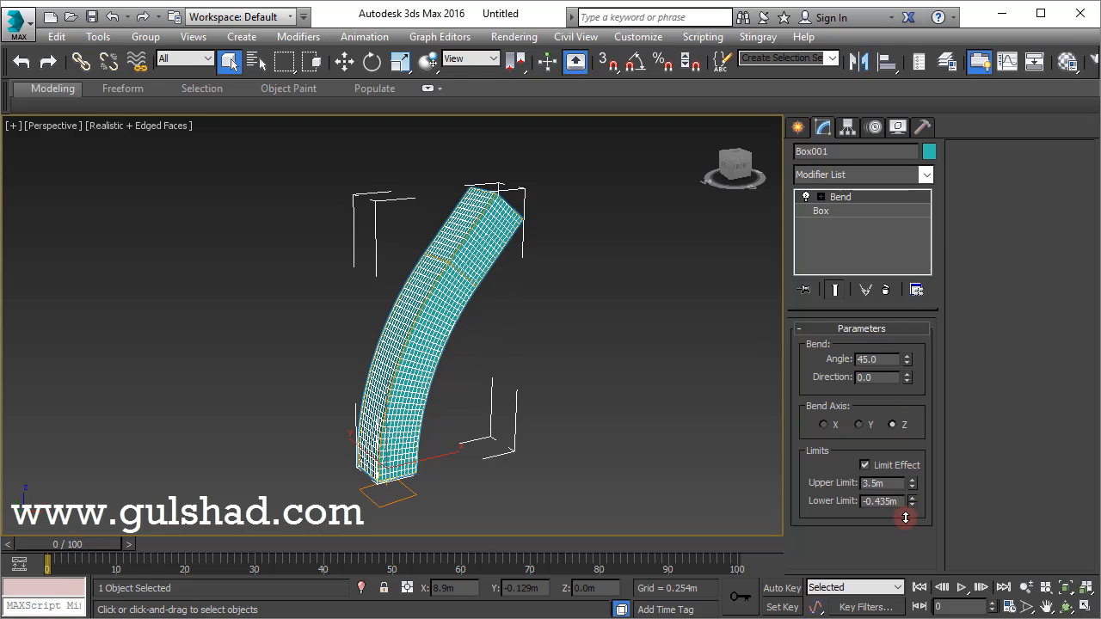
Step: Reset the upper and lower bend limits to 0 m and turn off Limit Effect
right_click(910, 484)
right_click(911, 503)
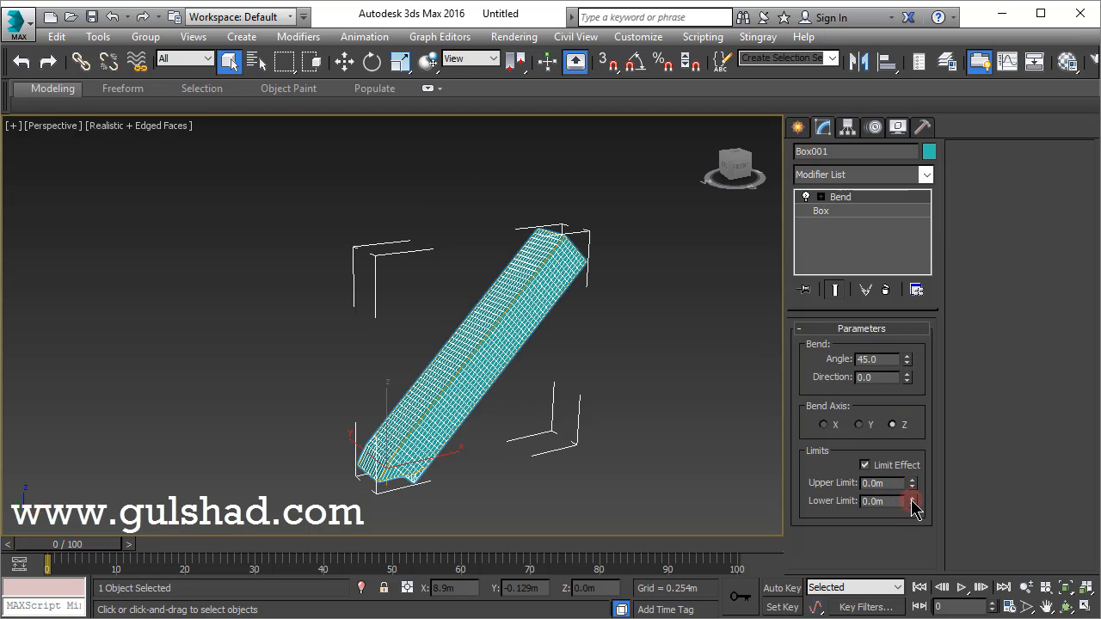
left_click(864, 465)
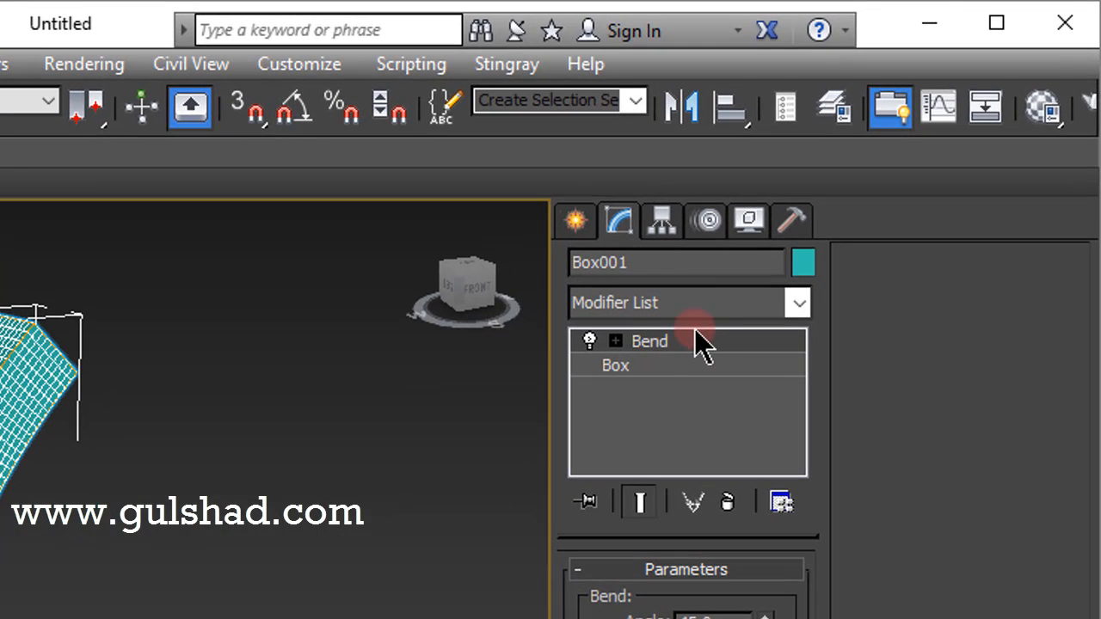
Step: Move the Bend modifier's gizmo up along the Z axis to about 1.03 m
left_click(616, 343)
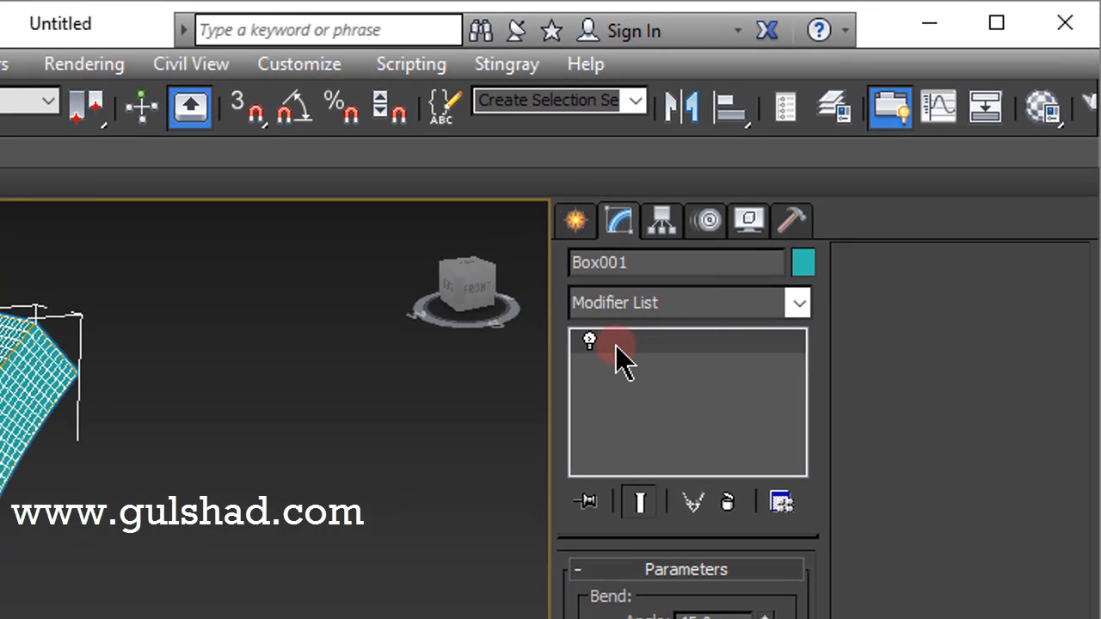
left_click(663, 368)
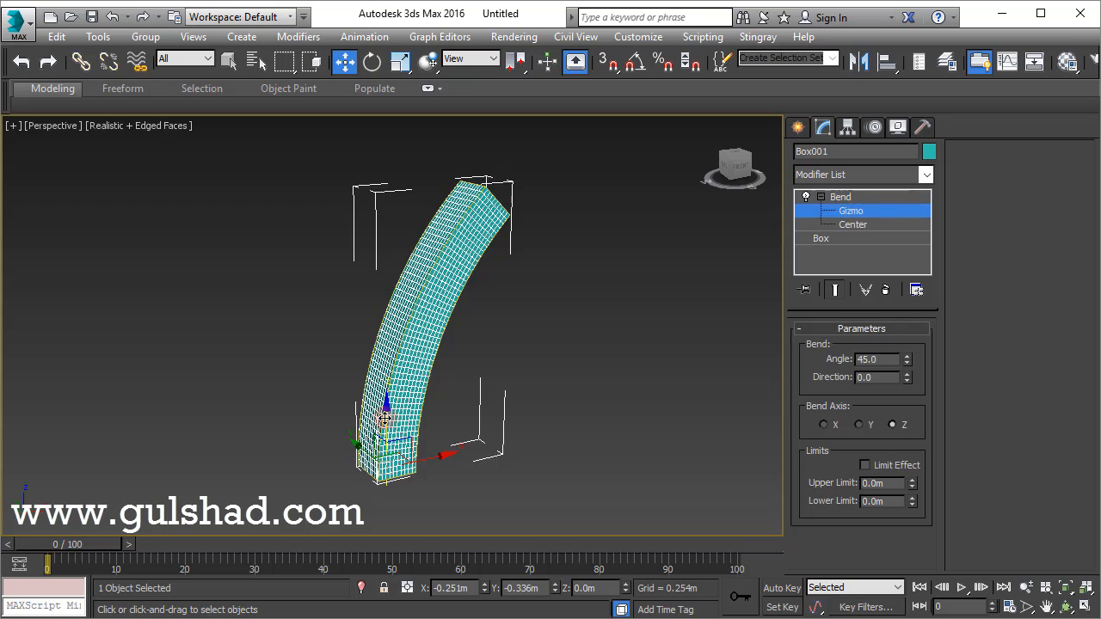
left_click_drag(385, 362, 384, 372)
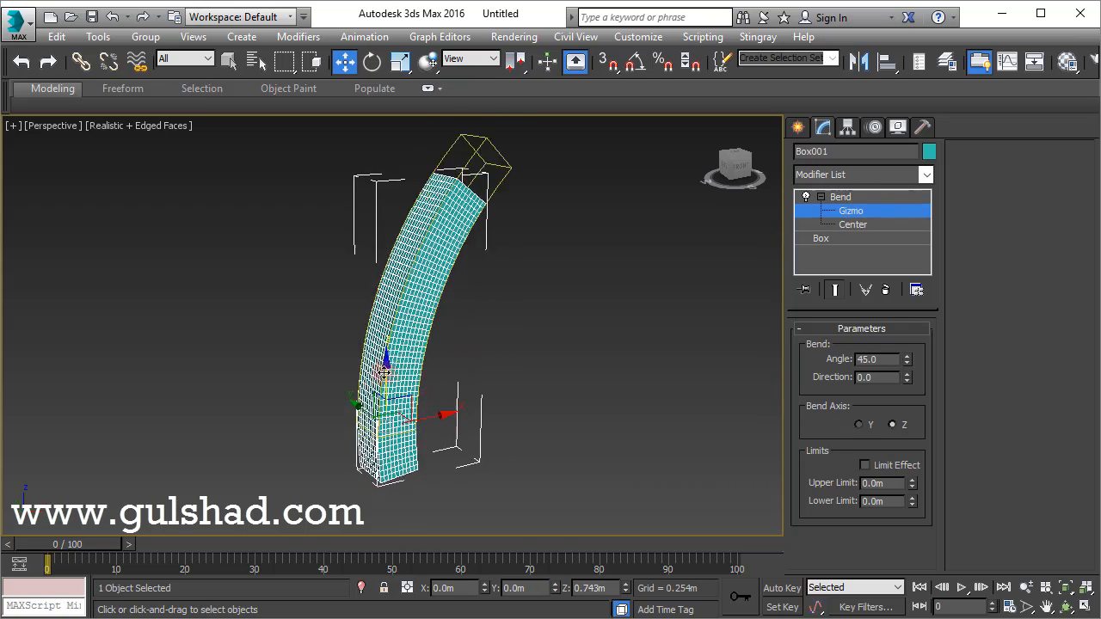
left_click_drag(446, 273, 447, 395)
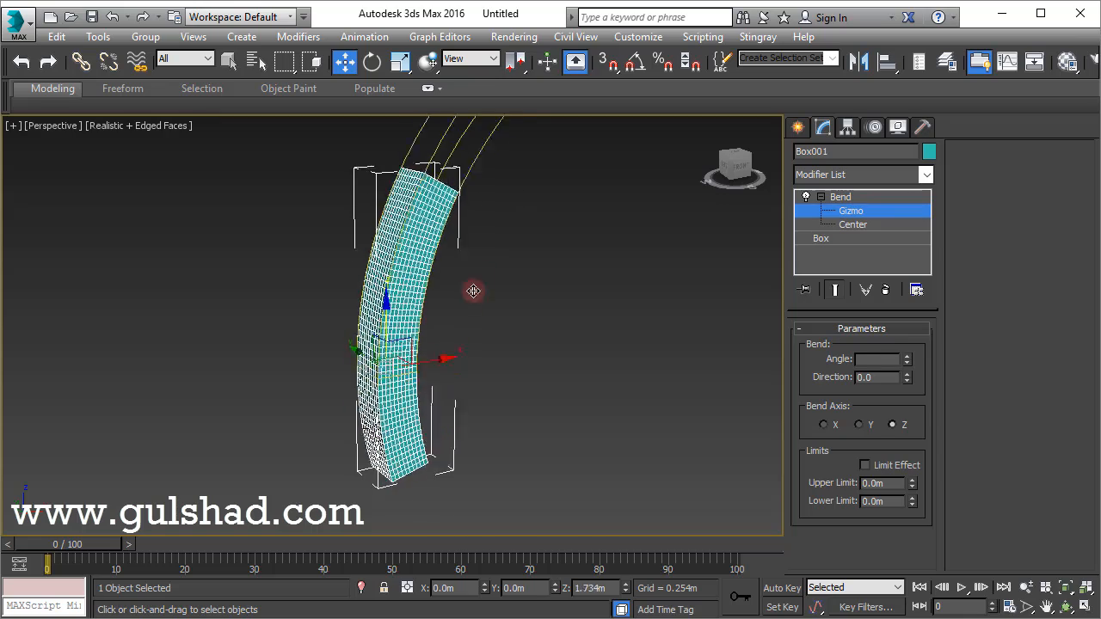
left_click_drag(473, 290, 492, 383)
left_click_drag(514, 258, 556, 335)
Step: Move the Bend modifier's center along the Z axis to about 1.01 m
left_click(855, 225)
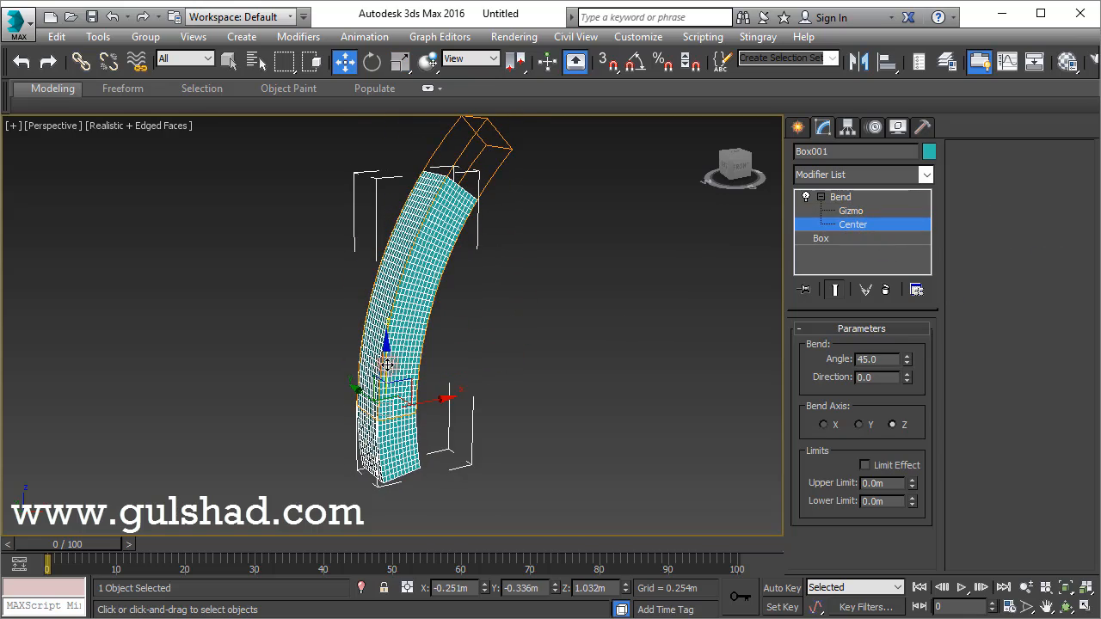
left_click_drag(445, 351, 466, 369)
left_click_drag(533, 285, 721, 301)
Step: Lower the bend along the Z axis to about 0.61 m using its gizmo and center sub-objects
left_click(852, 211)
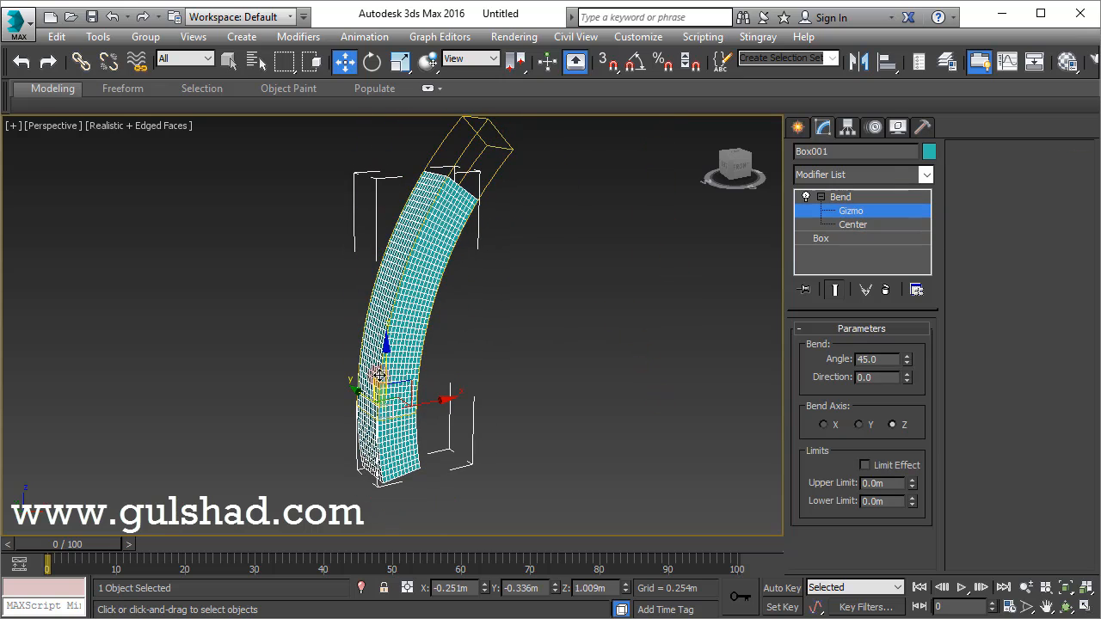
left_click_drag(383, 355, 513, 347)
left_click(854, 225)
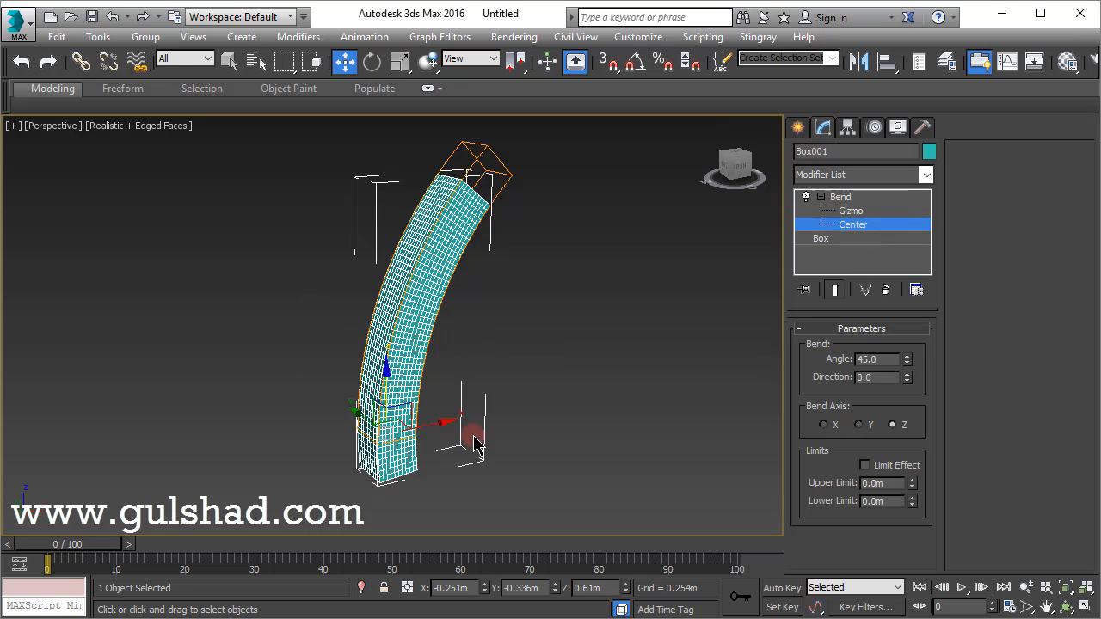
Step: Return to the four-viewport layout and recentre the bent box in the Front and Perspective views
key("alt+w")
middle_click_drag(546, 372, 530, 397)
middle_click_drag(545, 301, 536, 290)
middle_click_drag(632, 448, 619, 435)
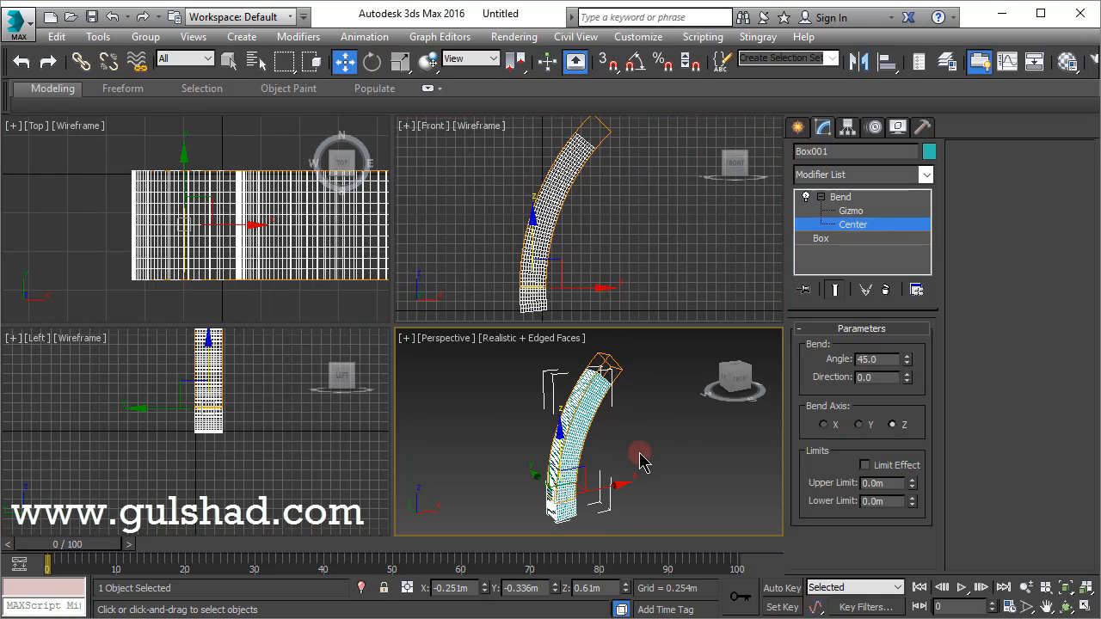
Step: Leave the center sub-object level and compare the parameters of the Bend modifier and the base Box
left_click(847, 198)
left_click(824, 241)
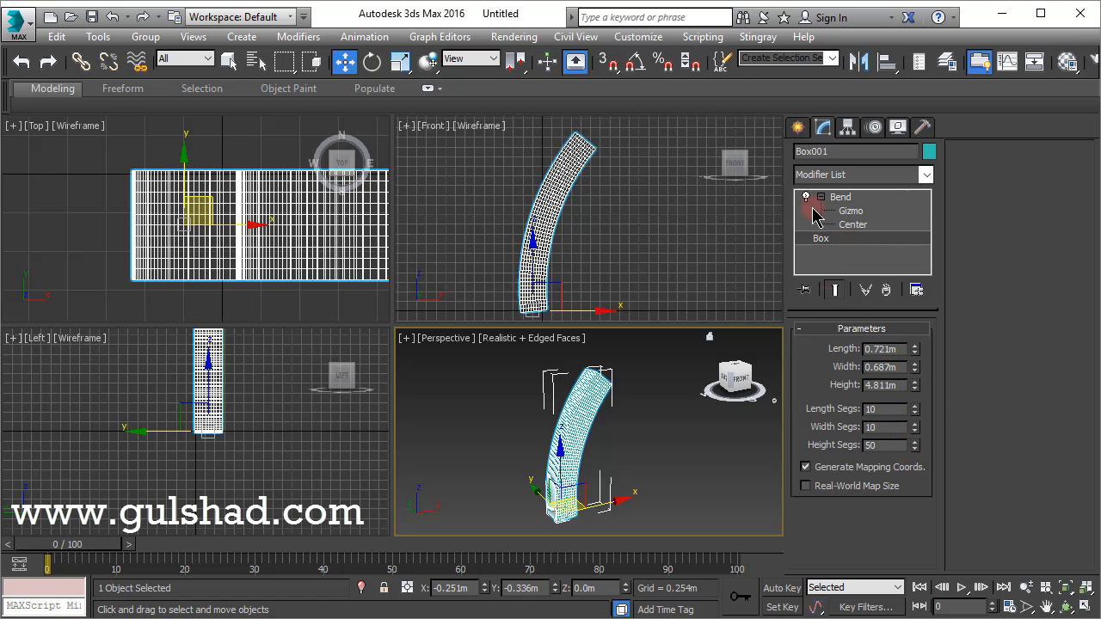
left_click(851, 210)
left_click(841, 200)
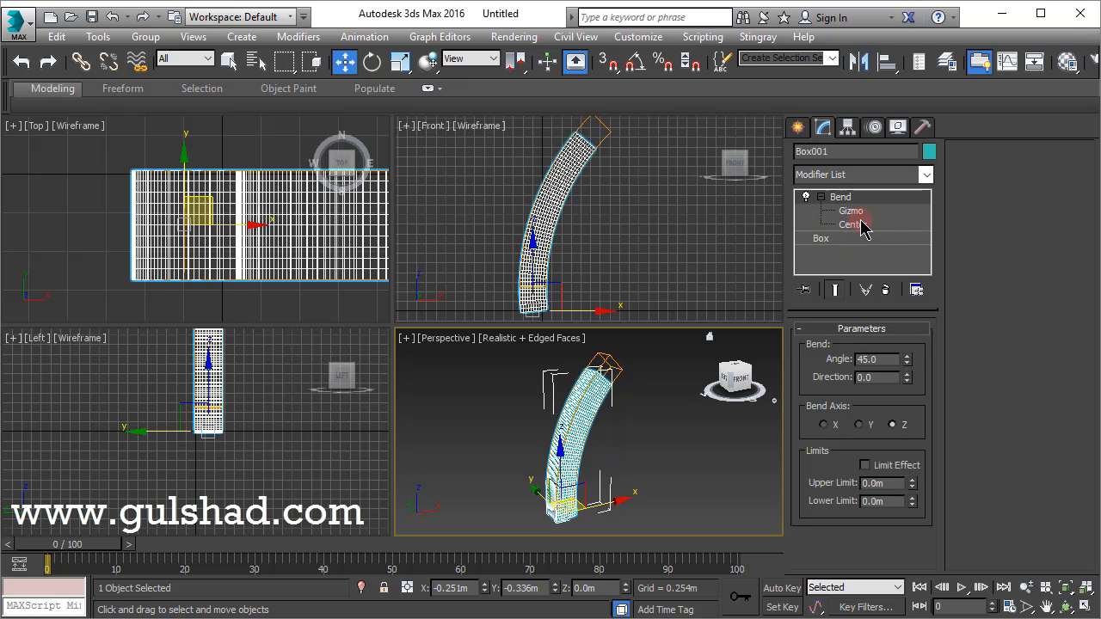
left_click(826, 239)
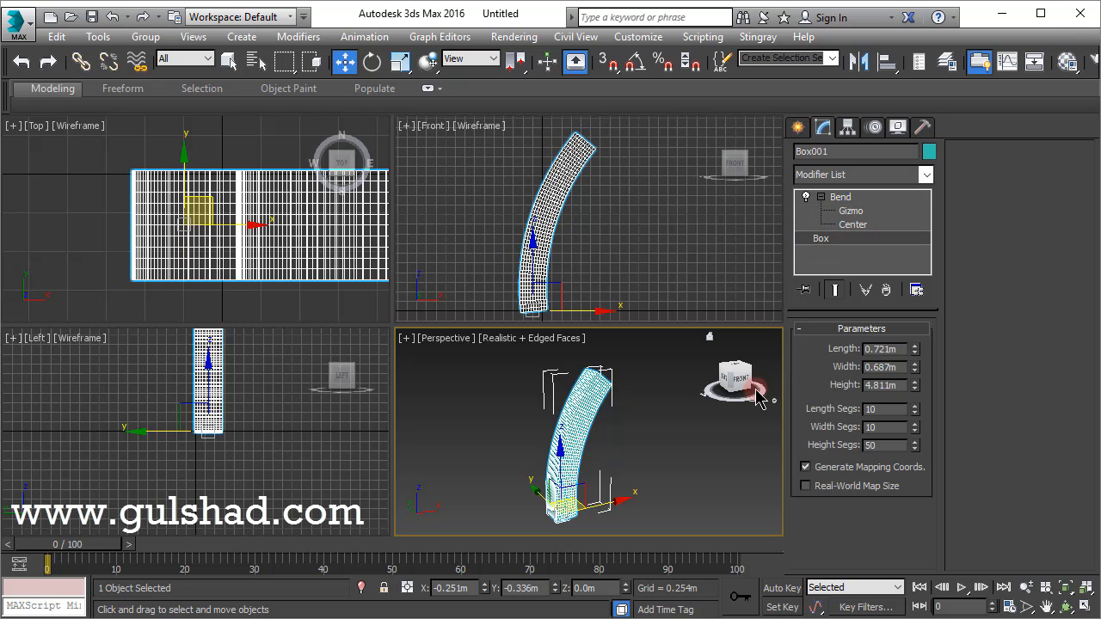
Step: Deselect the bent box, reselect it with a selection region, and clear the selection
left_click_drag(663, 441, 668, 479)
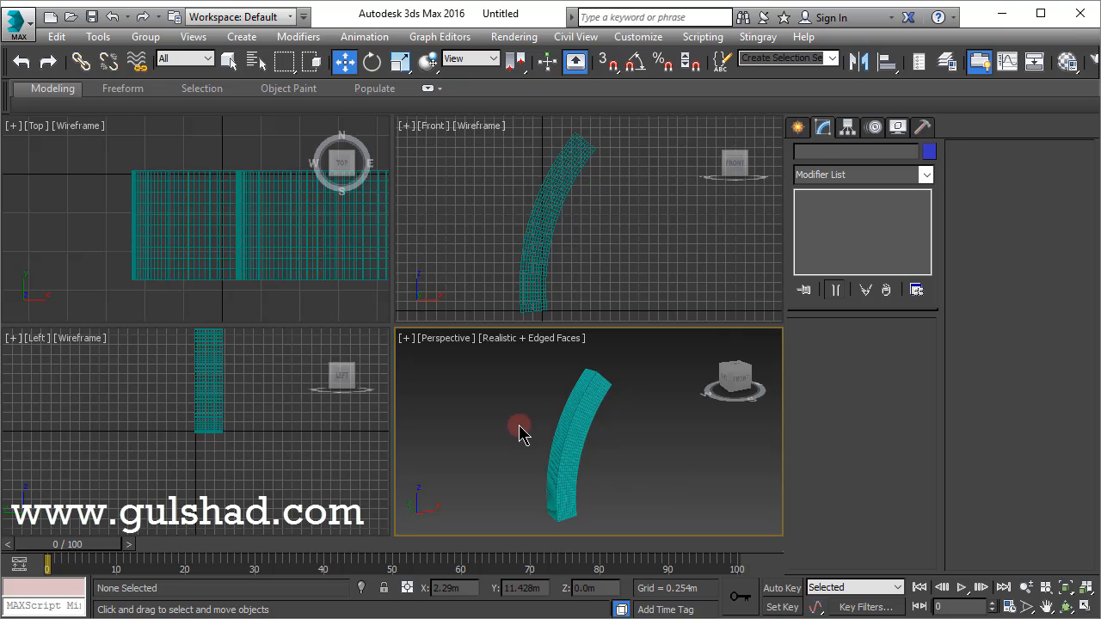
left_click_drag(519, 430, 710, 315)
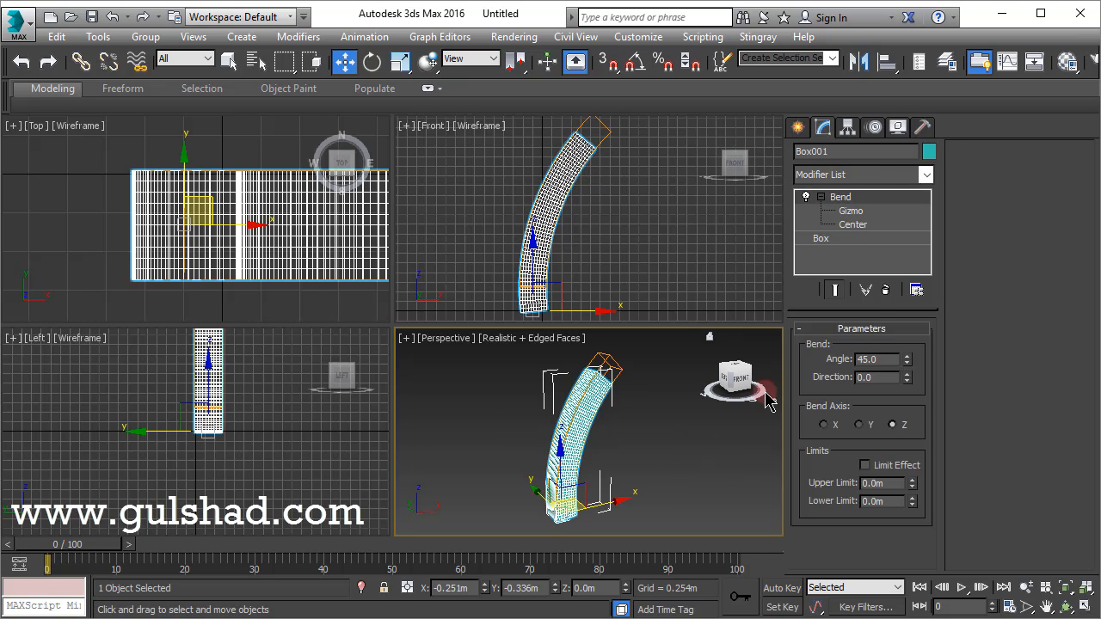
left_click(690, 478)
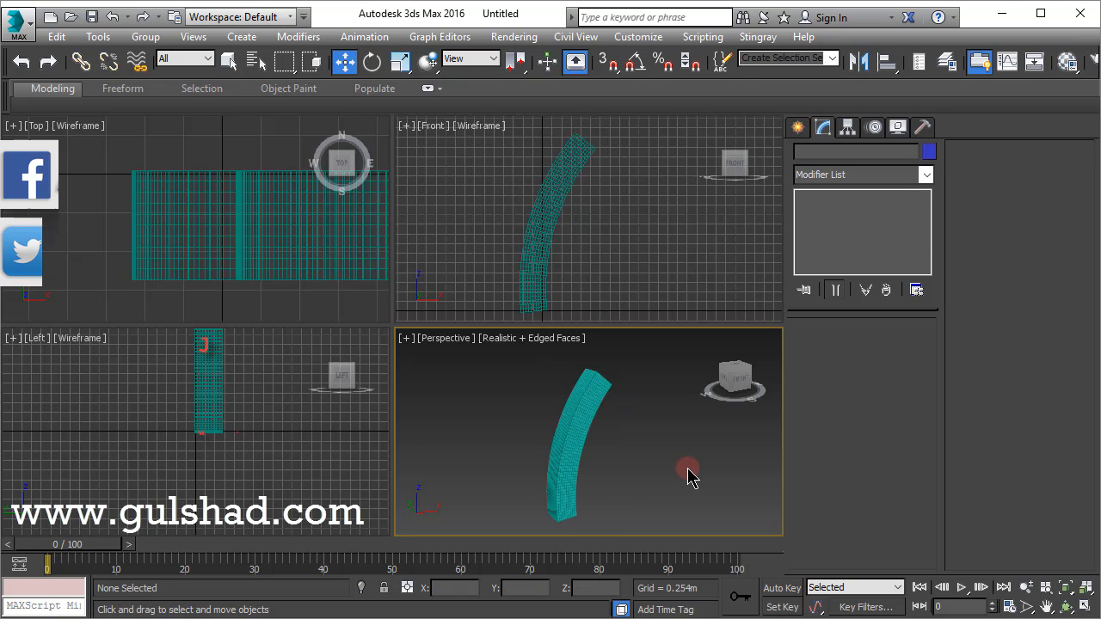